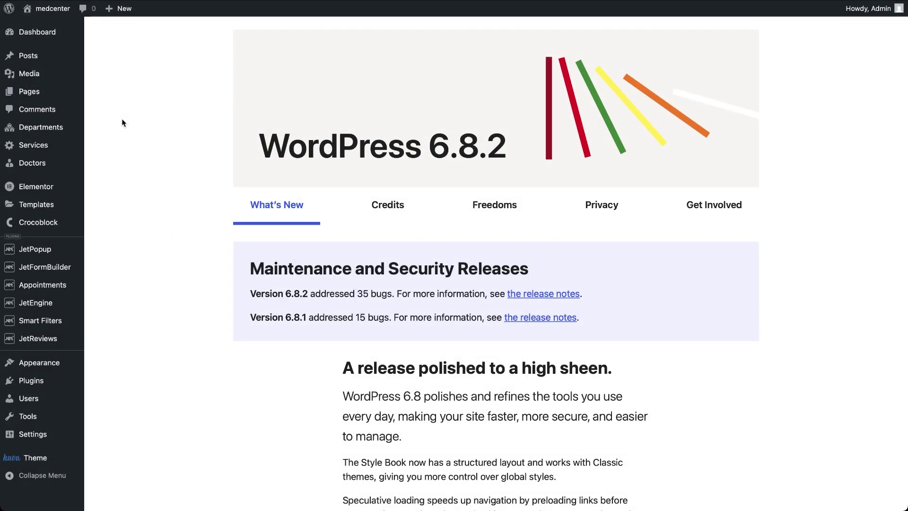
- Create a new blank form and delete its default post_id hidden field
{"action": "mouse_move", "coordinate": [61, 267]}
{"action": "left_click", "coordinate": [111, 284]}
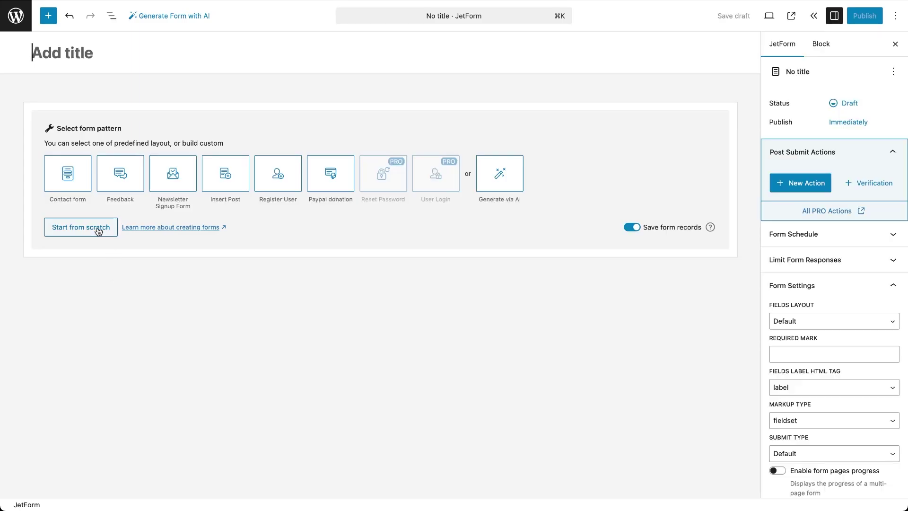
{"action": "left_click", "coordinate": [98, 229]}
{"action": "left_click", "coordinate": [148, 90]}
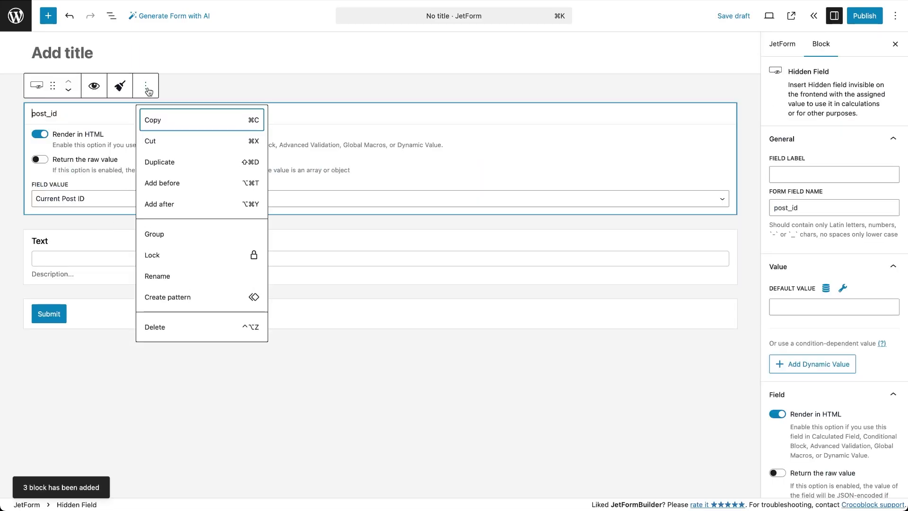
{"action": "left_click", "coordinate": [156, 330]}
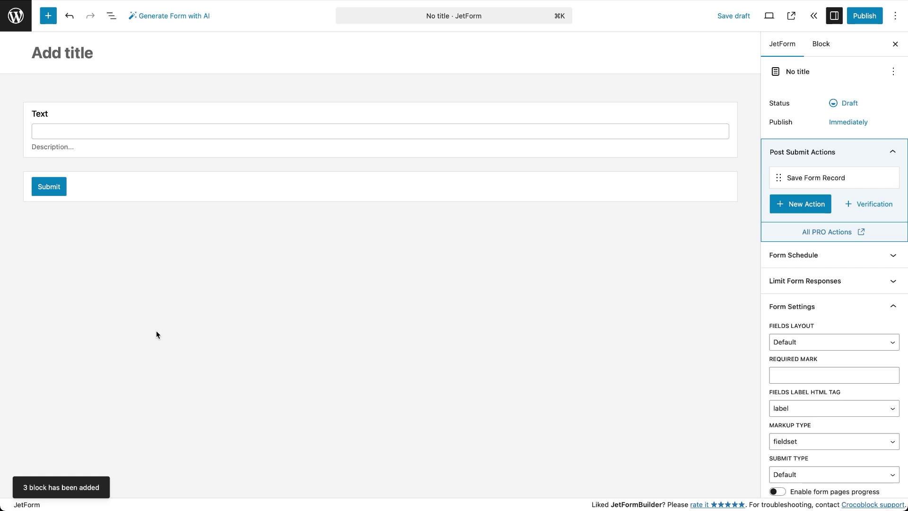
- Make the Text field required, labelled 'What Is Your Name?' with field name name_field
{"action": "left_click", "coordinate": [64, 112]}
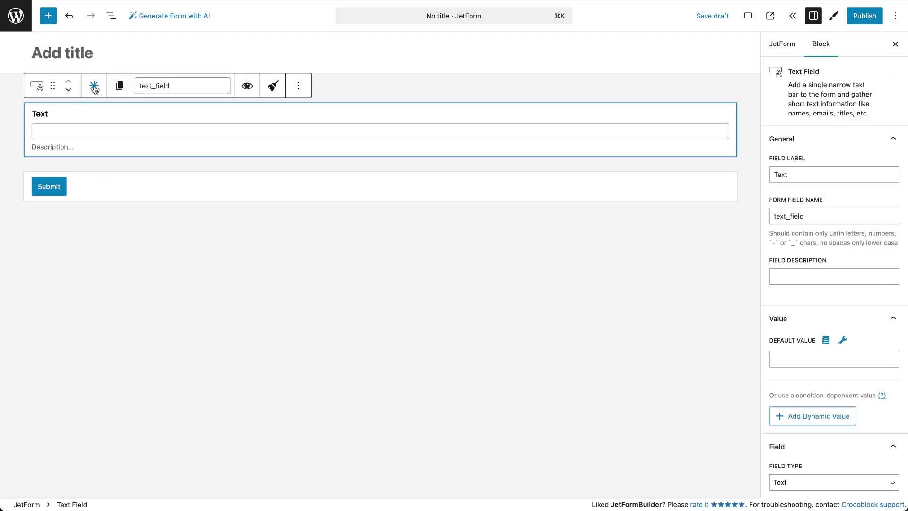
{"action": "left_click", "coordinate": [93, 86]}
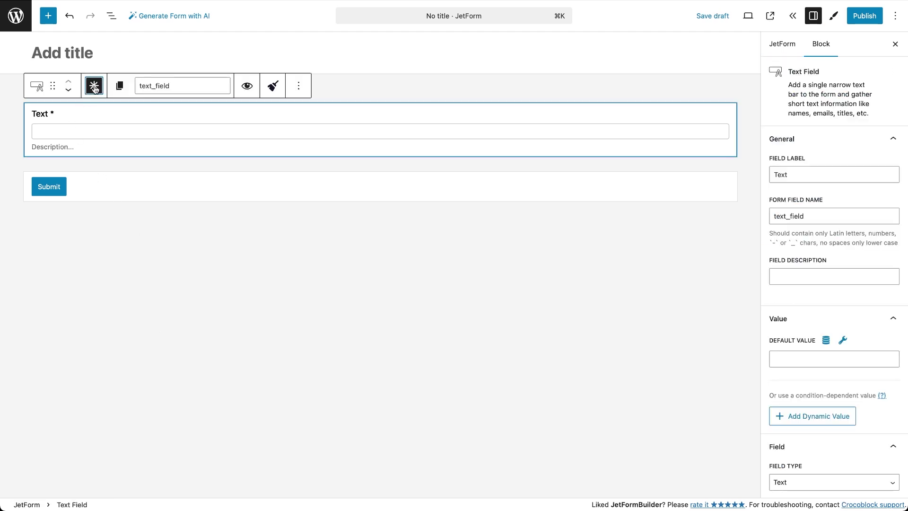
{"action": "triple_click", "coordinate": [803, 179]}
{"action": "type", "text": "What Is Your Name?"}
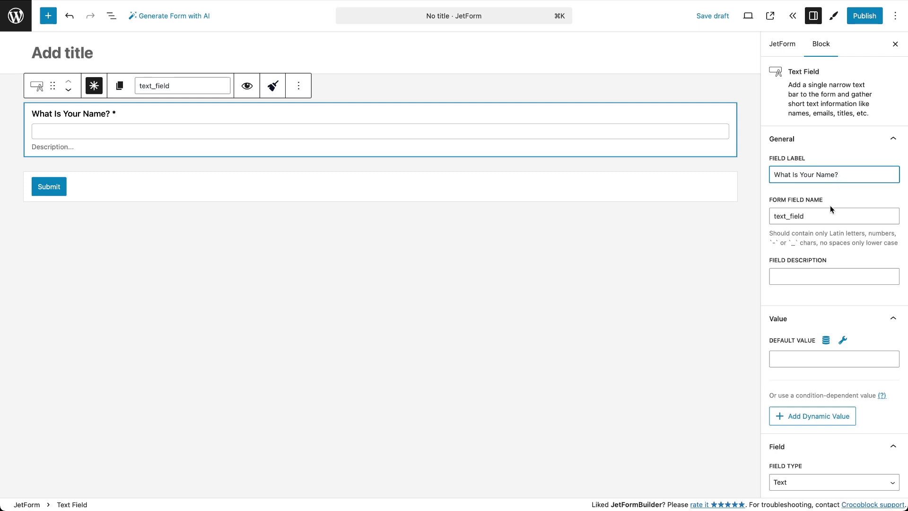
{"action": "triple_click", "coordinate": [776, 217]}
{"action": "type", "text": "name_field"}
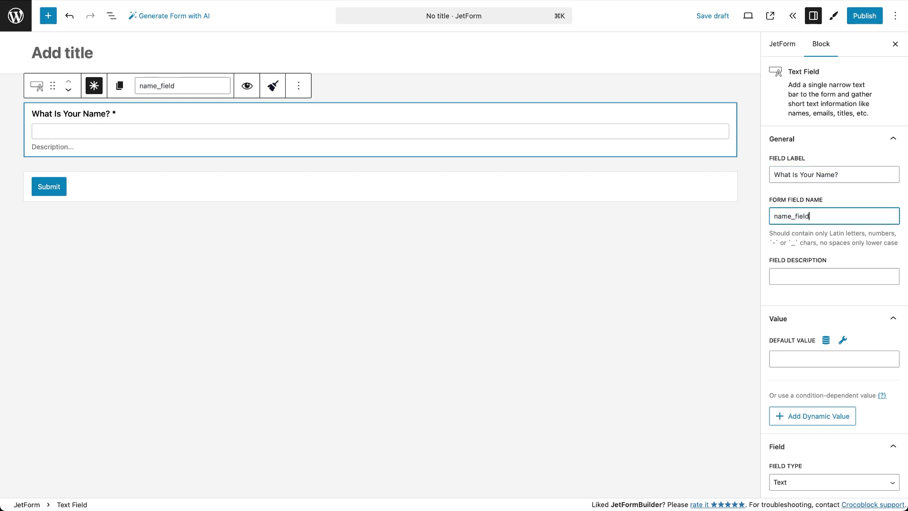
{"action": "key", "text": "super+a"}
- Relabel the Submit button 'Proceed To the Form'
{"action": "left_click", "coordinate": [601, 182]}
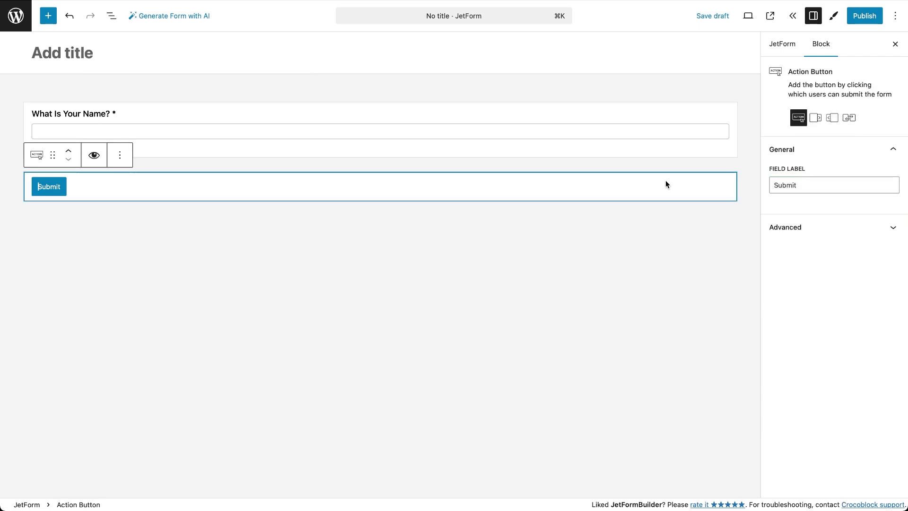
{"action": "left_click", "coordinate": [772, 180]}
{"action": "key", "text": "super+a"}
{"action": "type", "text": "Proceed To the Form"}
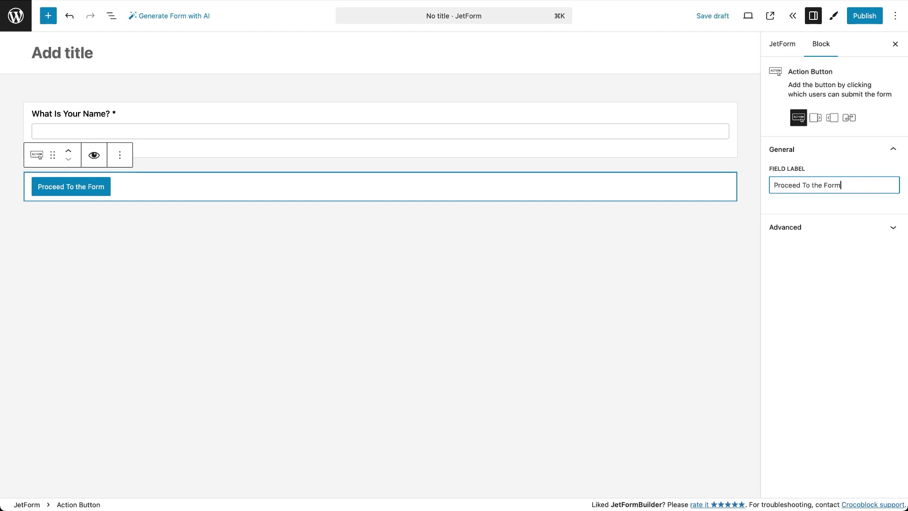
- Add a Redirect to Page post-submit action to the form
{"action": "left_click", "coordinate": [788, 46]}
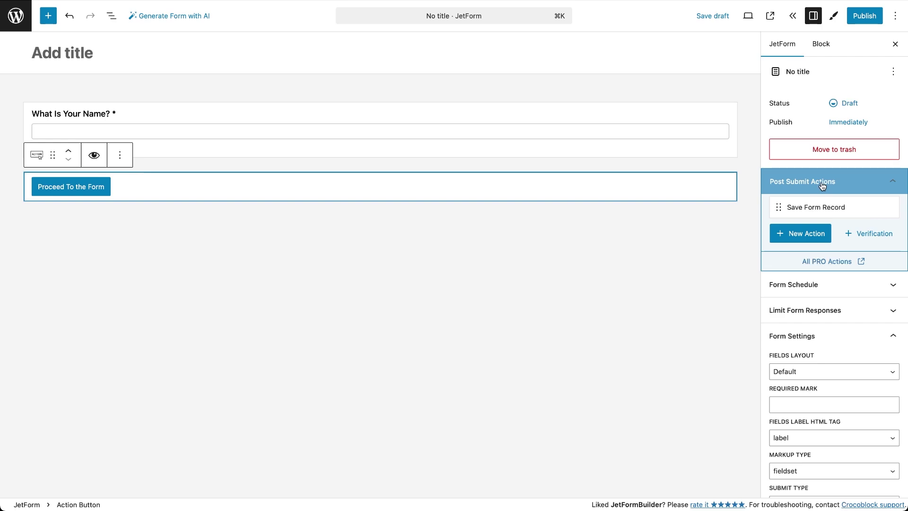
{"action": "left_click", "coordinate": [807, 235]}
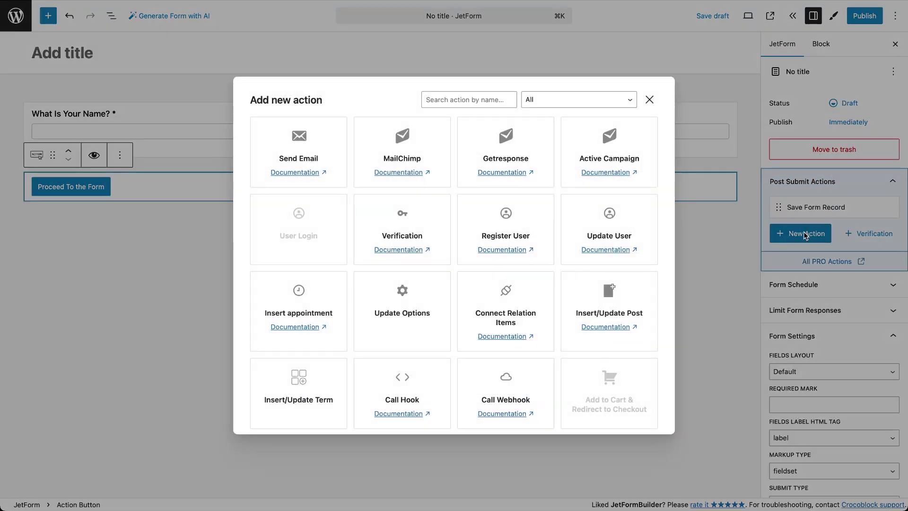
{"action": "scroll", "coordinate": [594, 331], "scroll_direction": "down", "scroll_amount": 2}
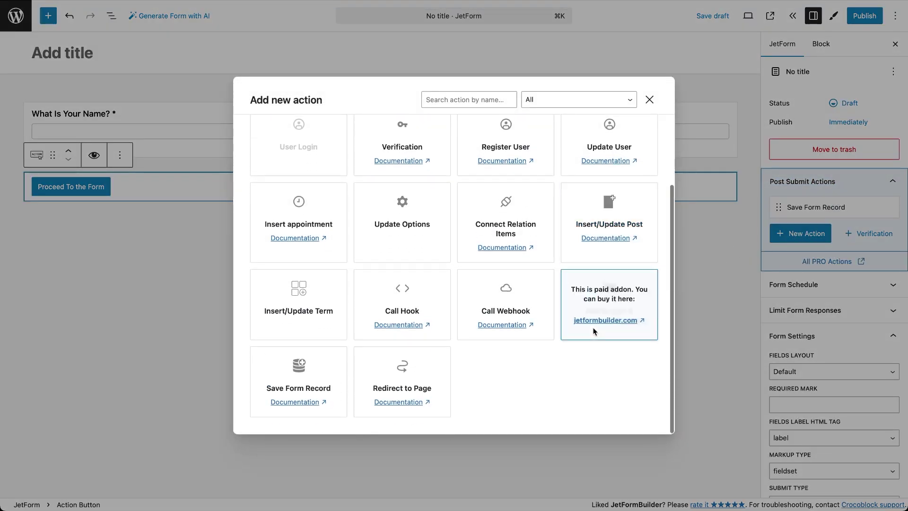
{"action": "left_click", "coordinate": [402, 382]}
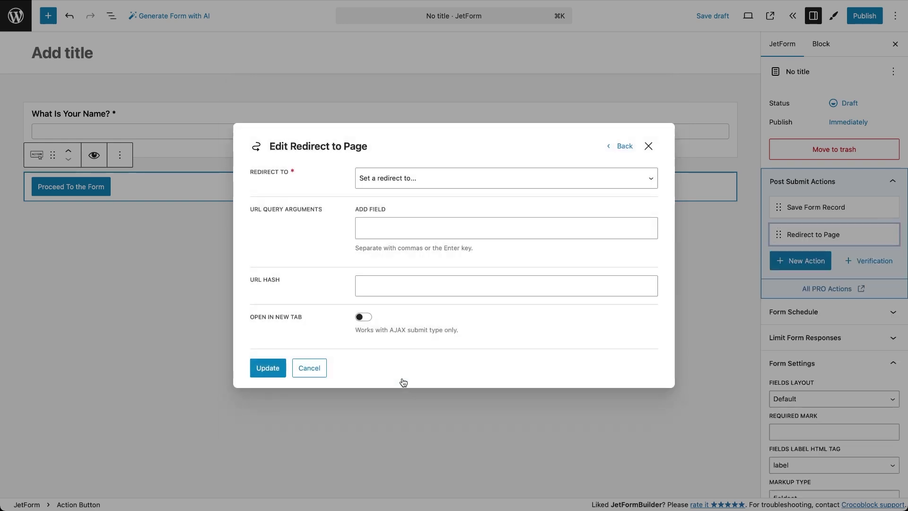
- Point the redirect to static page 'Make an appointment', passing name_field as a query argument
{"action": "left_click", "coordinate": [453, 182]}
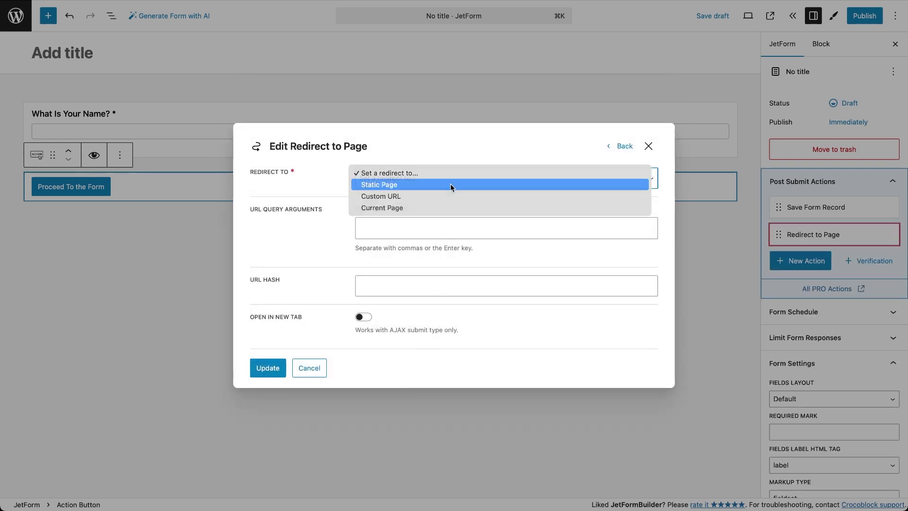
{"action": "left_click", "coordinate": [453, 184]}
{"action": "left_click", "coordinate": [449, 199]}
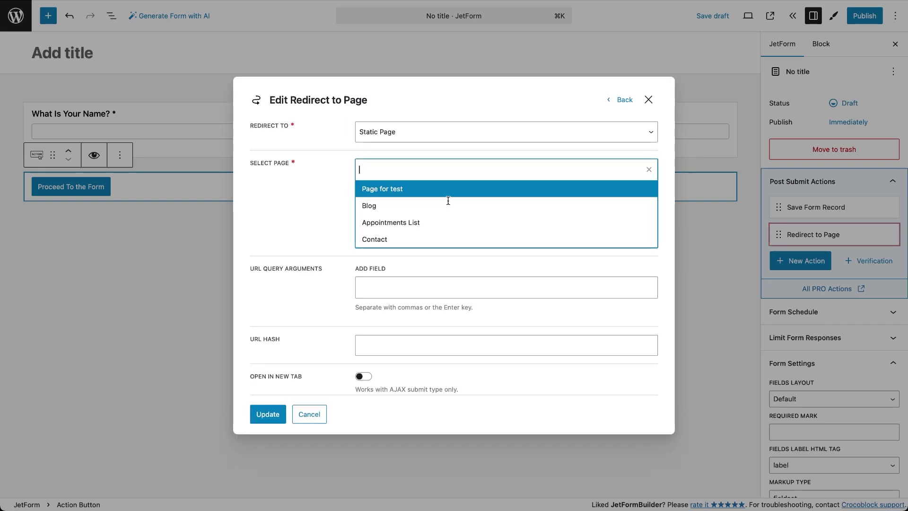
{"action": "key", "text": "Down"}
{"action": "key", "text": "Down"}
{"action": "key", "text": "Down"}
{"action": "key", "text": "Down"}
{"action": "key", "text": "Down"}
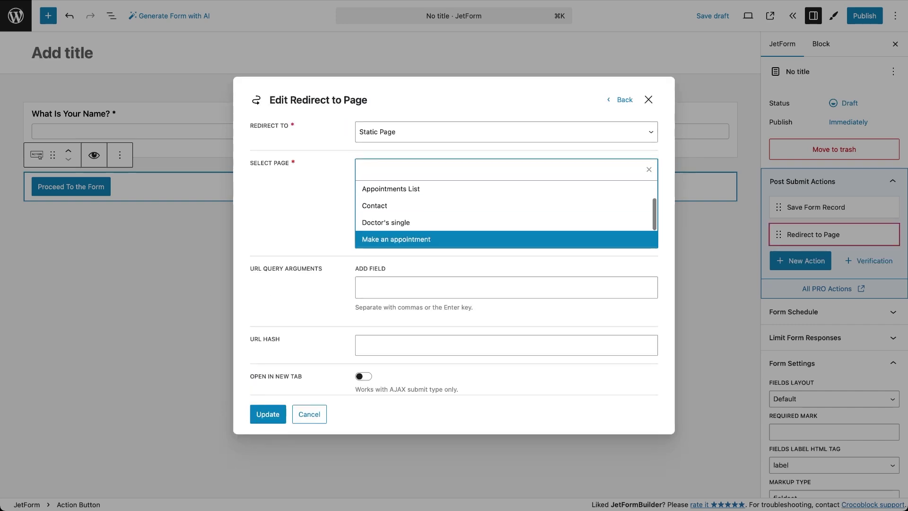
{"action": "left_click", "coordinate": [434, 238]}
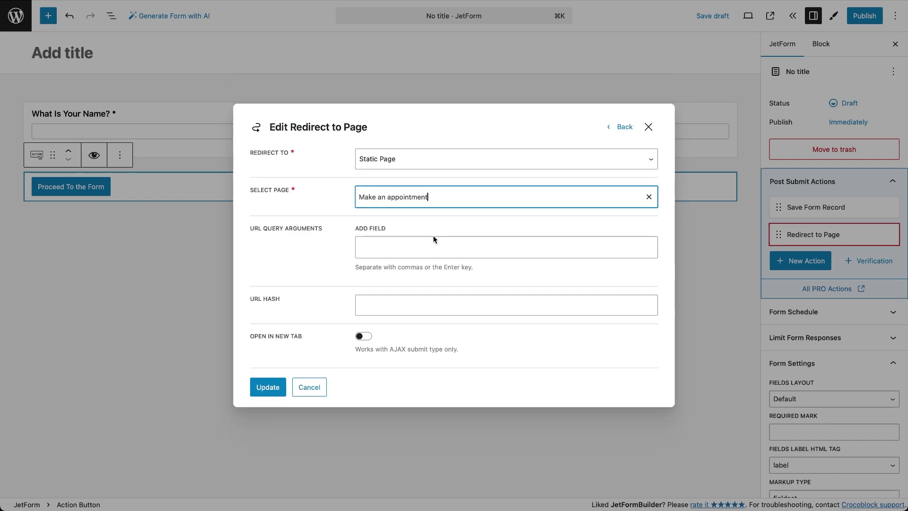
{"action": "left_click", "coordinate": [406, 249]}
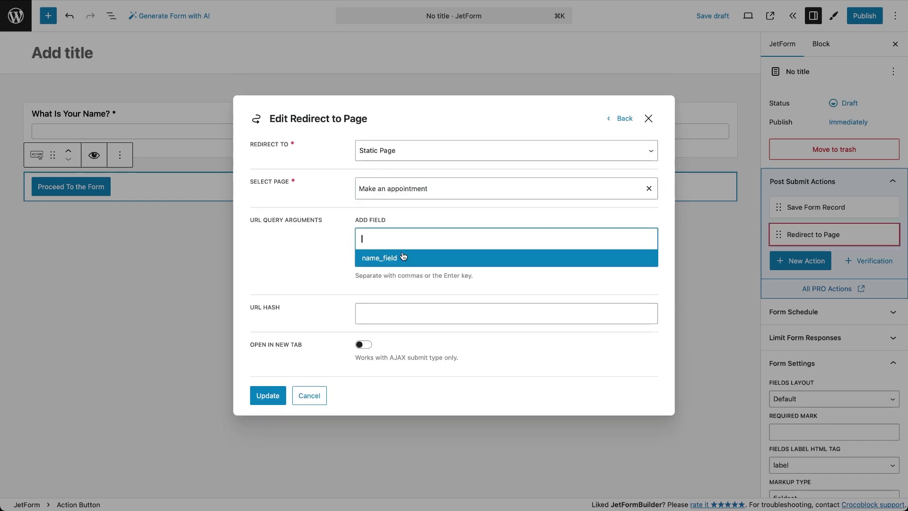
{"action": "left_click", "coordinate": [393, 258]}
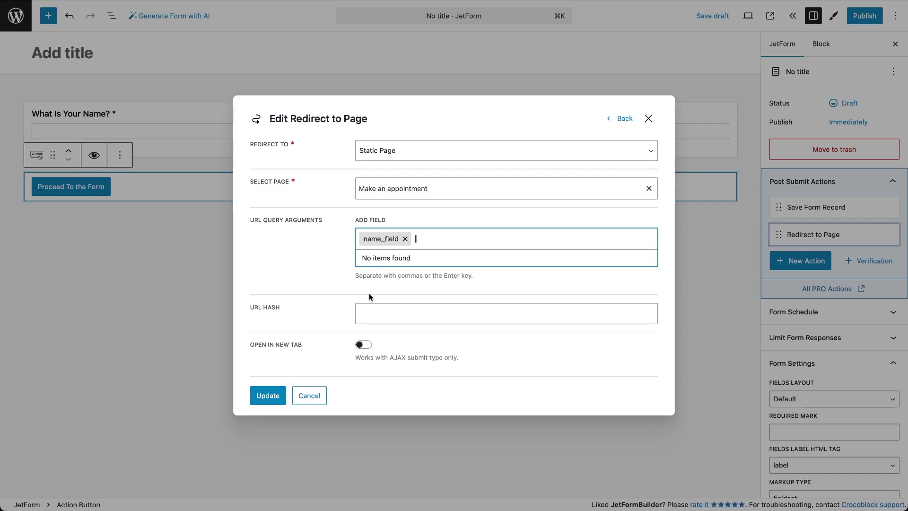
{"action": "left_click", "coordinate": [275, 396]}
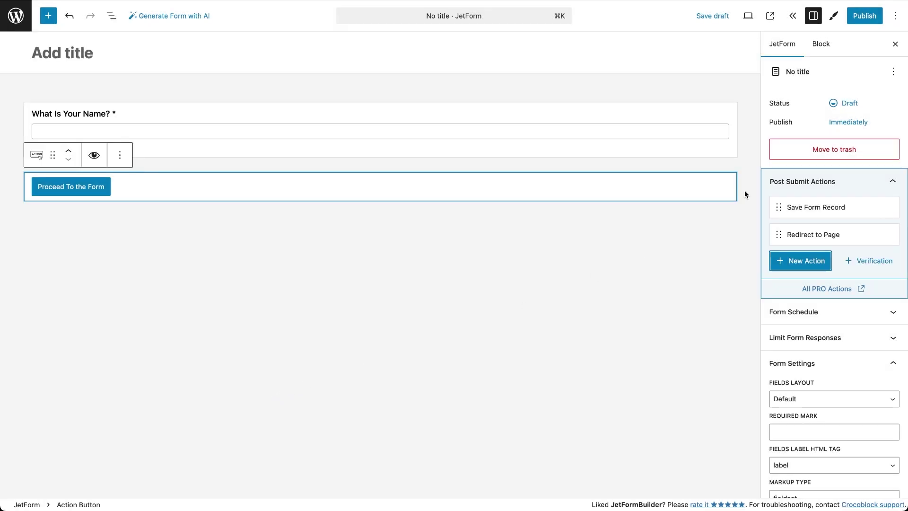
- Title the form 'Form 1' and publish it
{"action": "left_click", "coordinate": [719, 53]}
{"action": "type", "text": "Form 1"}
{"action": "left_click", "coordinate": [864, 16]}
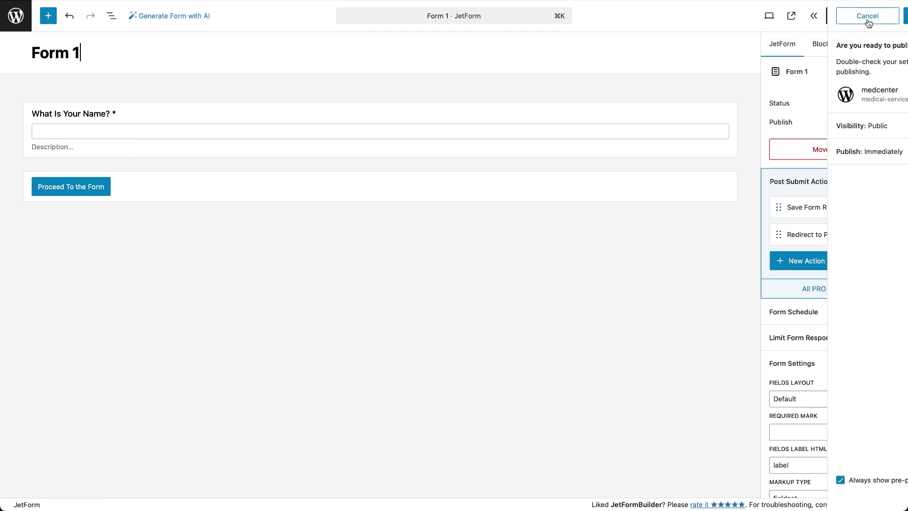
{"action": "left_click", "coordinate": [868, 16]}
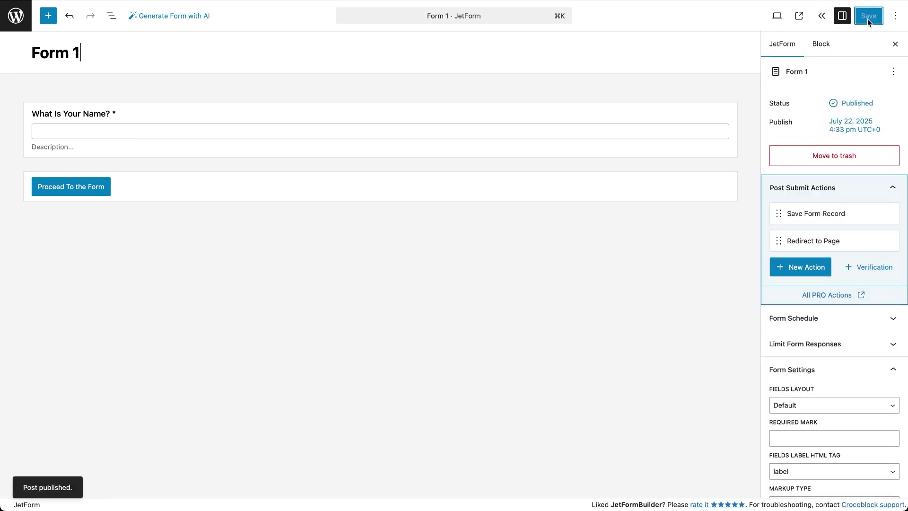
- Start a new form titled 'Form 2' using the Register User pattern
{"action": "left_click", "coordinate": [14, 15]}
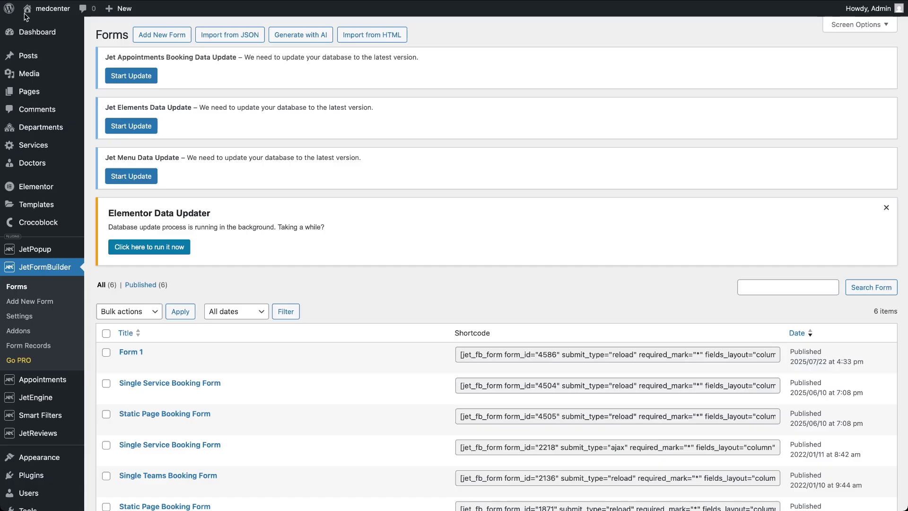
{"action": "left_click", "coordinate": [154, 34]}
{"action": "type", "text": "Form 2"}
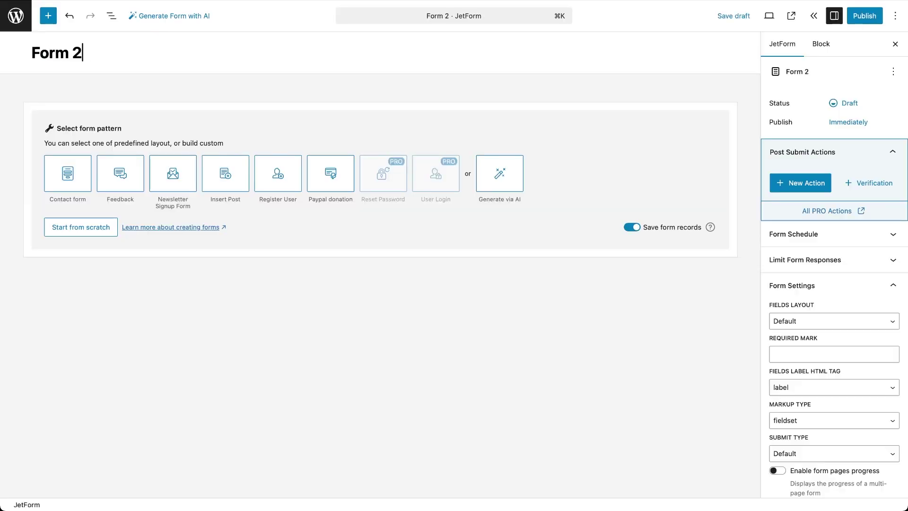
{"action": "left_click", "coordinate": [278, 173]}
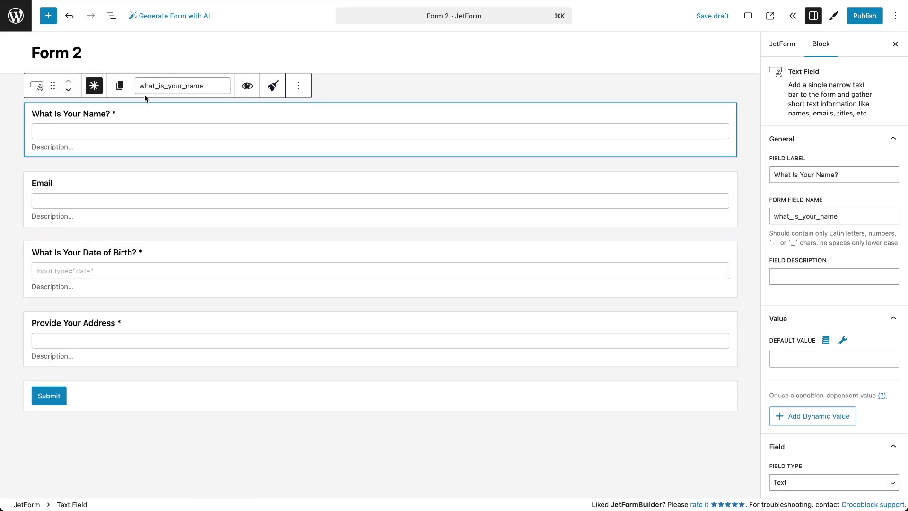
- Make the Email field required, then open the What Is Your Name? default-value preset
{"action": "left_click", "coordinate": [125, 185]}
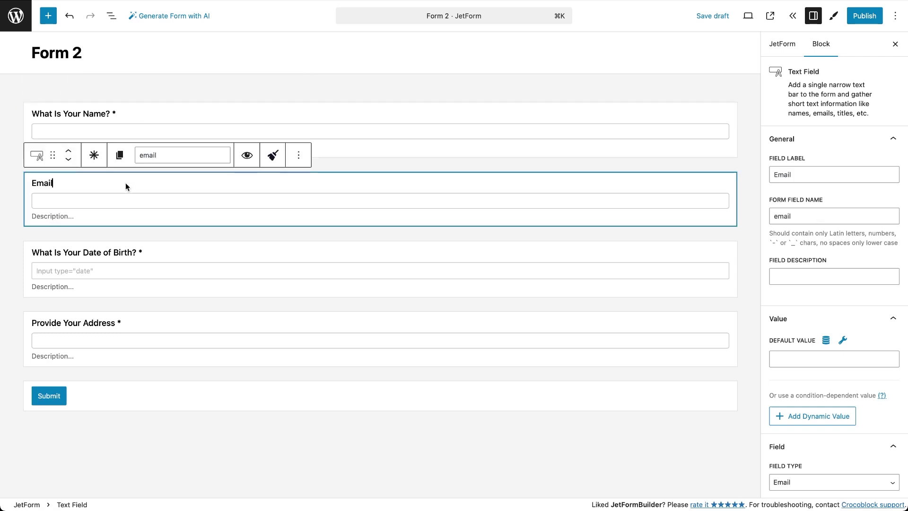
{"action": "left_click", "coordinate": [94, 157]}
{"action": "left_click", "coordinate": [130, 120]}
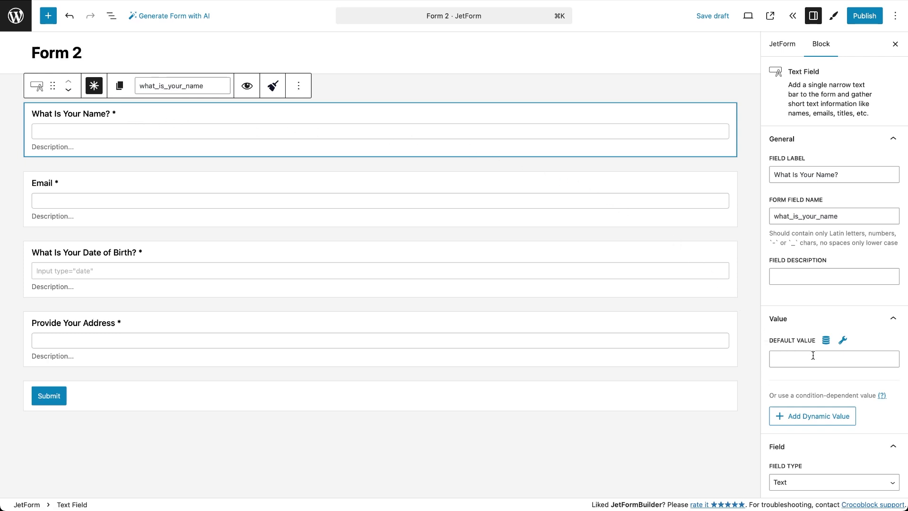
{"action": "left_click", "coordinate": [825, 345]}
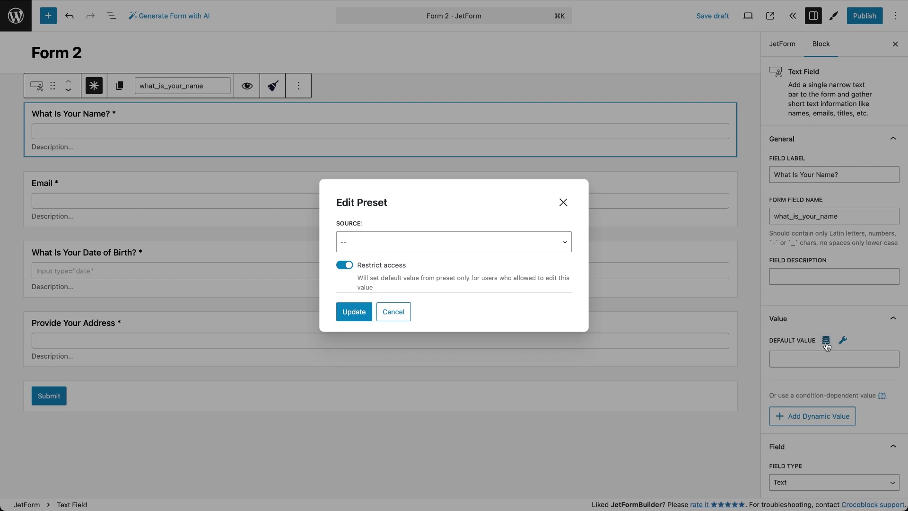
- Set the name field's default to URL Query Variable 'name_field' and save the draft
{"action": "left_click", "coordinate": [562, 248]}
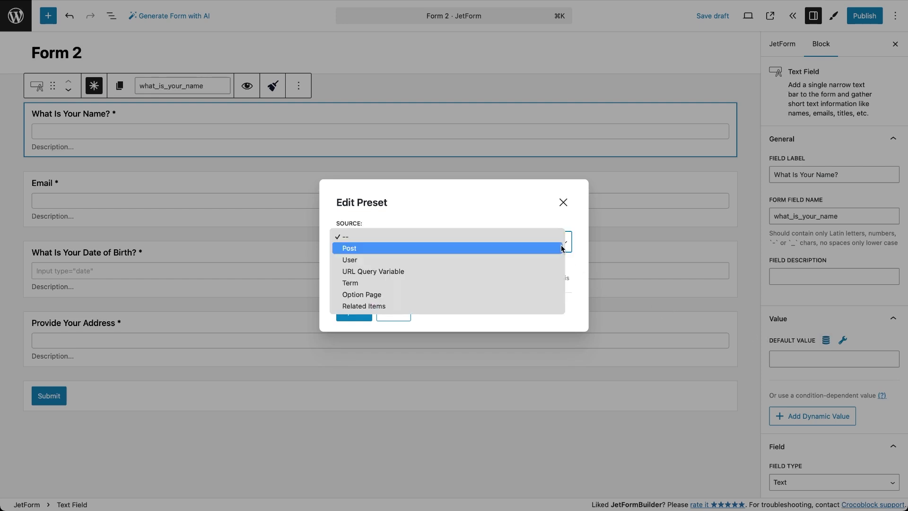
{"action": "left_click", "coordinate": [537, 271]}
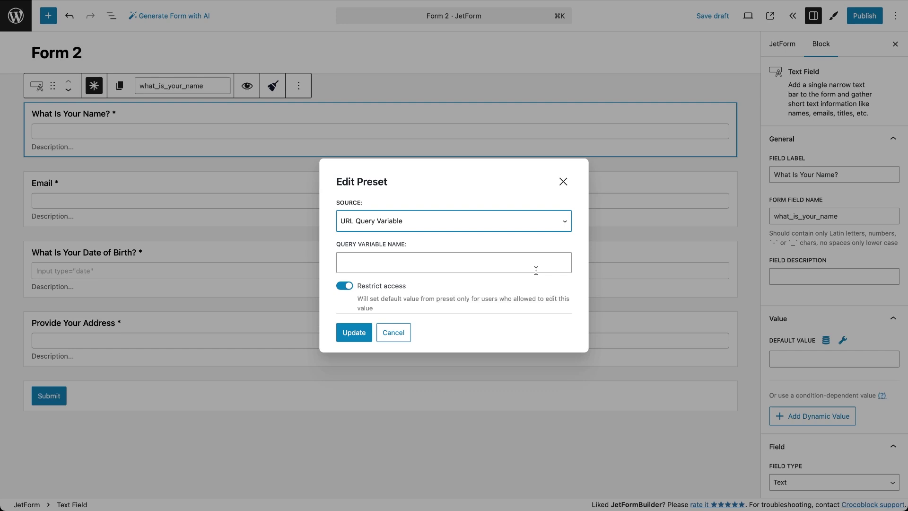
{"action": "left_click", "coordinate": [527, 264]}
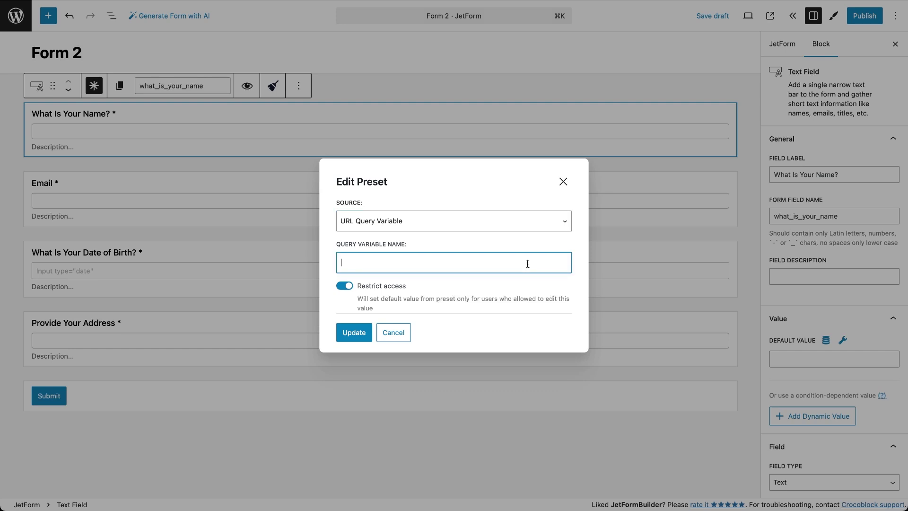
{"action": "type", "text": "name_field"}
{"action": "left_click", "coordinate": [357, 333]}
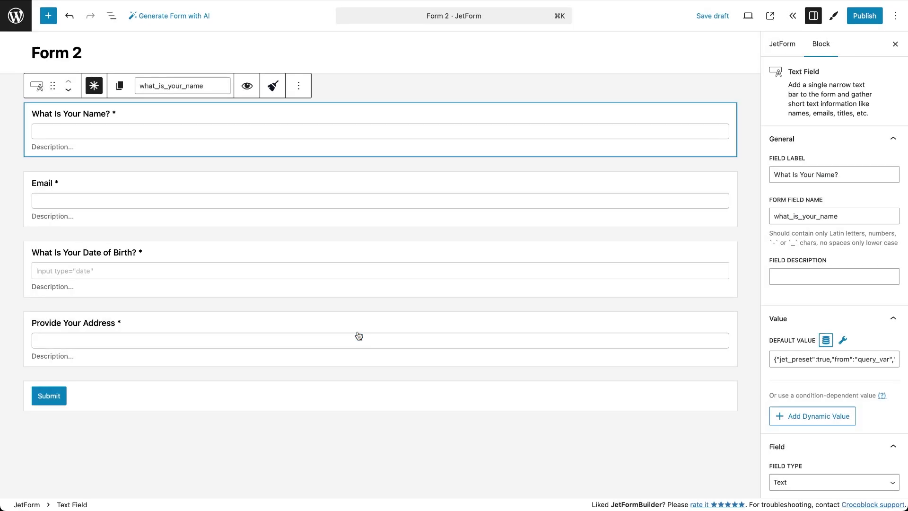
{"action": "key", "text": "super+s"}
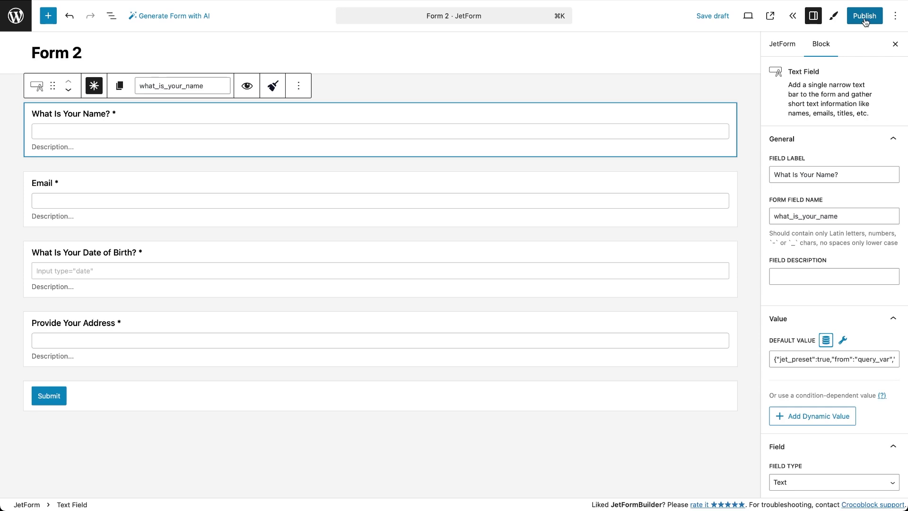
- Publish Form 2, confirming in the pre-publish panel
{"action": "left_click", "coordinate": [865, 21]}
{"action": "left_click", "coordinate": [865, 21]}
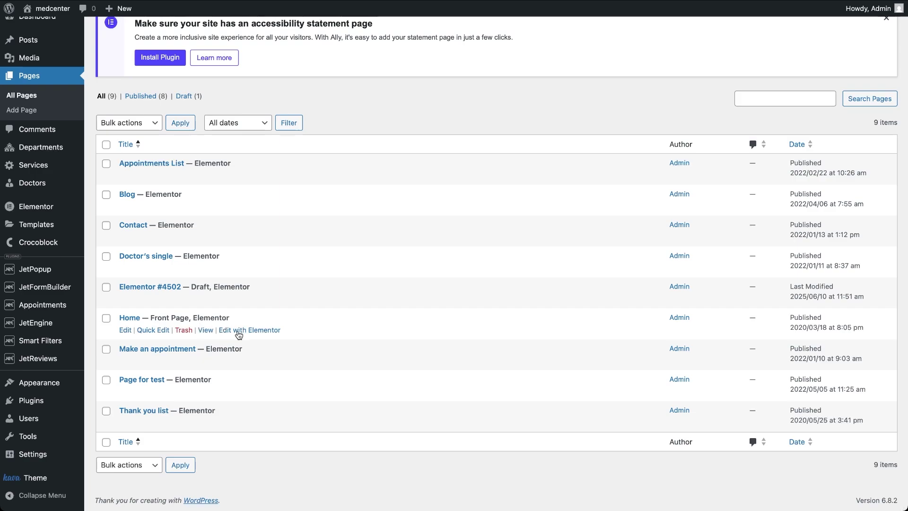
- In Elementor, add a JetForm widget showing Form 1 below Home's Start Registration heading
{"action": "left_click", "coordinate": [238, 330]}
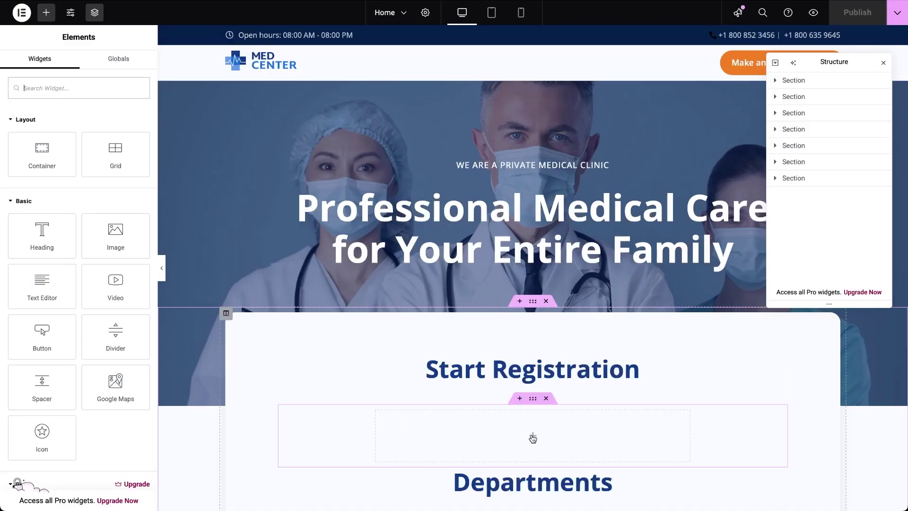
{"action": "type", "text": "jet"}
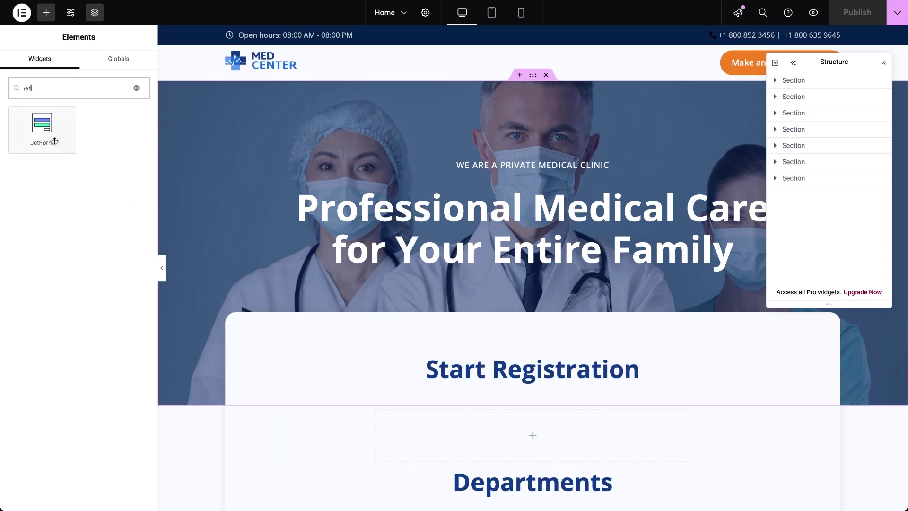
{"action": "left_click_drag", "start_coordinate": [54, 140], "coordinate": [503, 425]}
{"action": "left_click", "coordinate": [113, 126]}
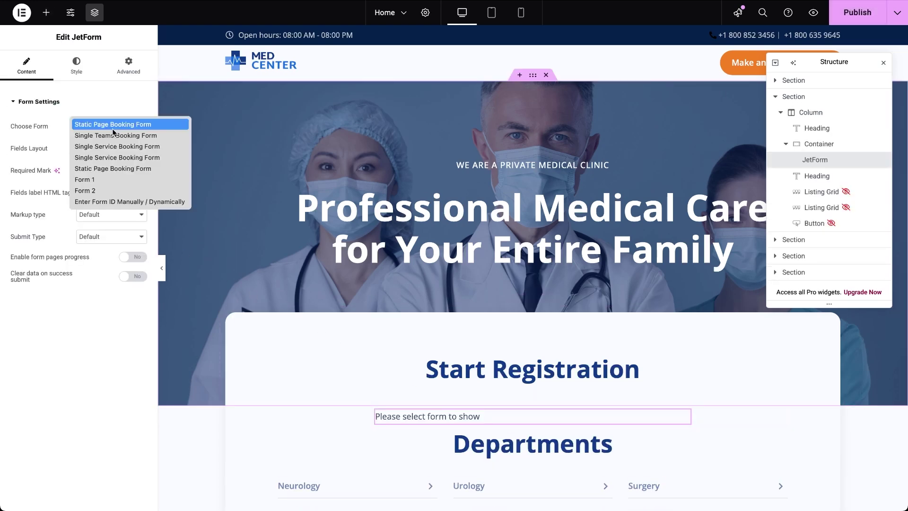
{"action": "left_click", "coordinate": [104, 179]}
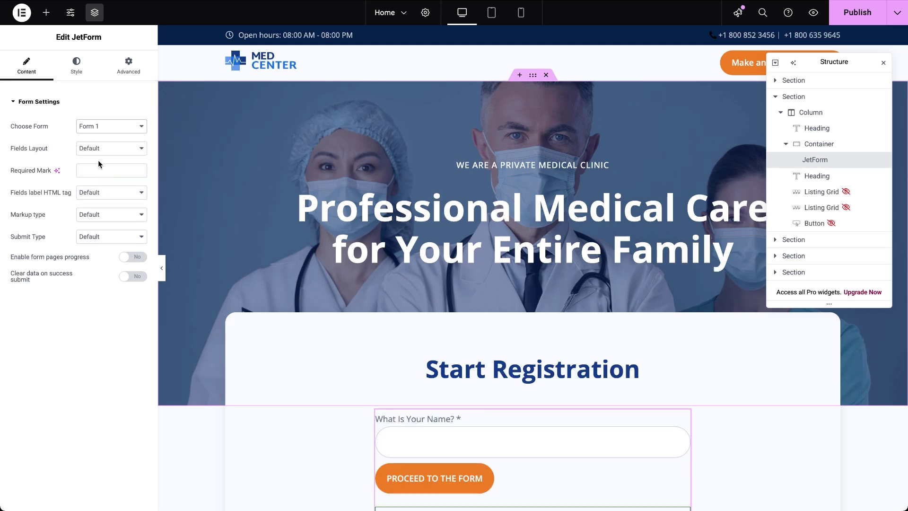
- Centre the form's PROCEED TO THE FORM submit button
{"action": "left_click", "coordinate": [75, 69]}
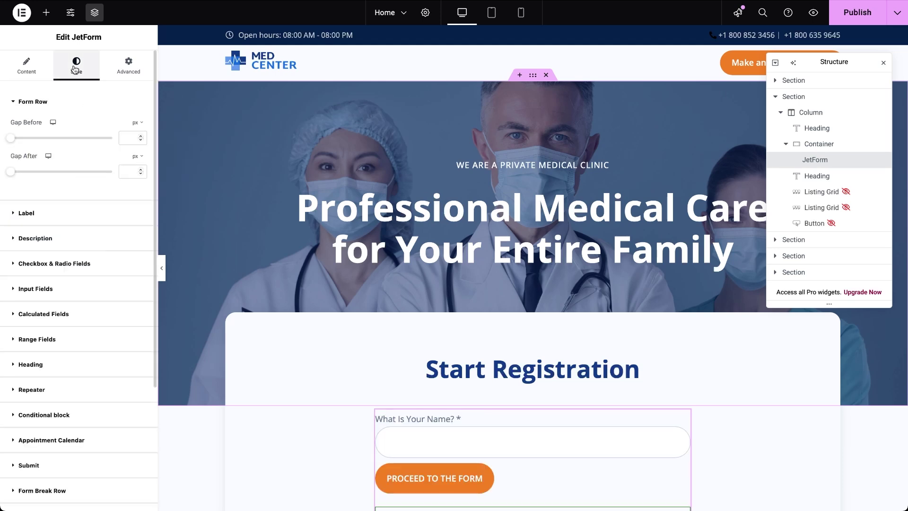
{"action": "left_click", "coordinate": [64, 469]}
{"action": "scroll", "coordinate": [65, 474], "scroll_direction": "down", "scroll_amount": 5}
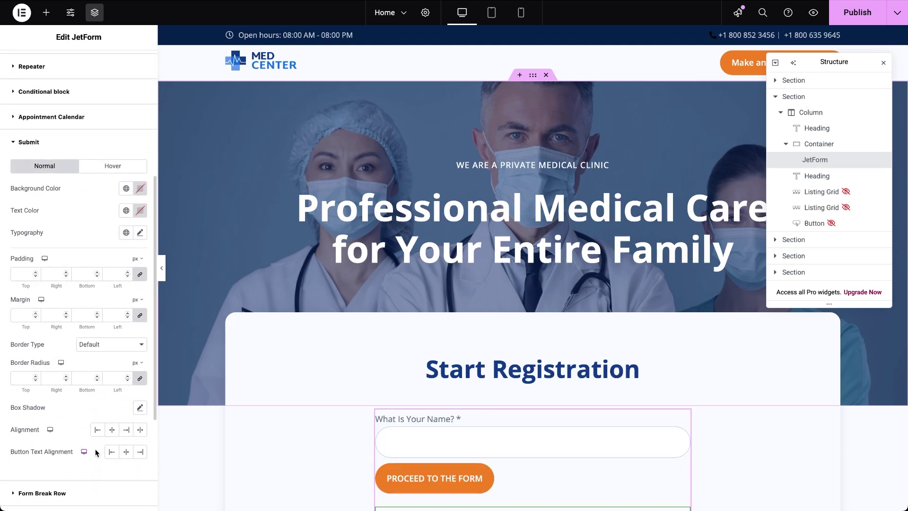
{"action": "left_click", "coordinate": [113, 430]}
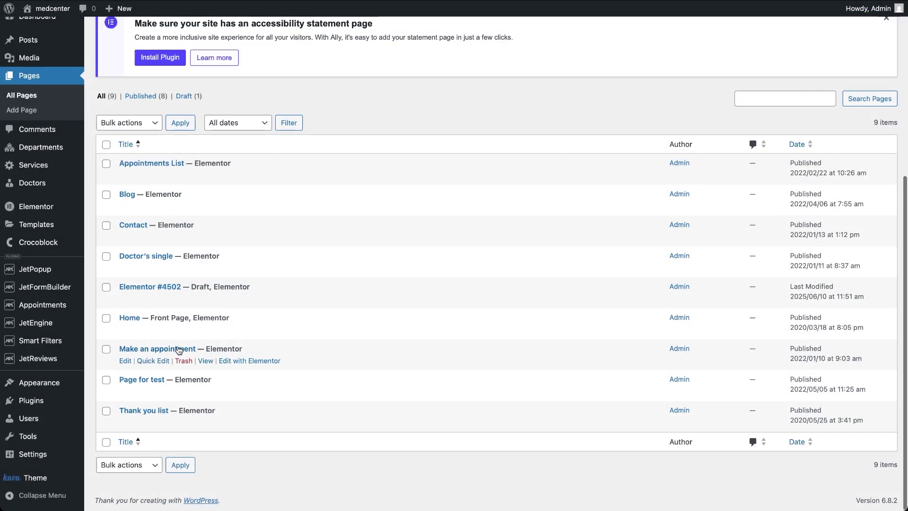
- Set the Make an appointment page's JetForm widget to Form 2, then view the home page
{"action": "left_click", "coordinate": [237, 361]}
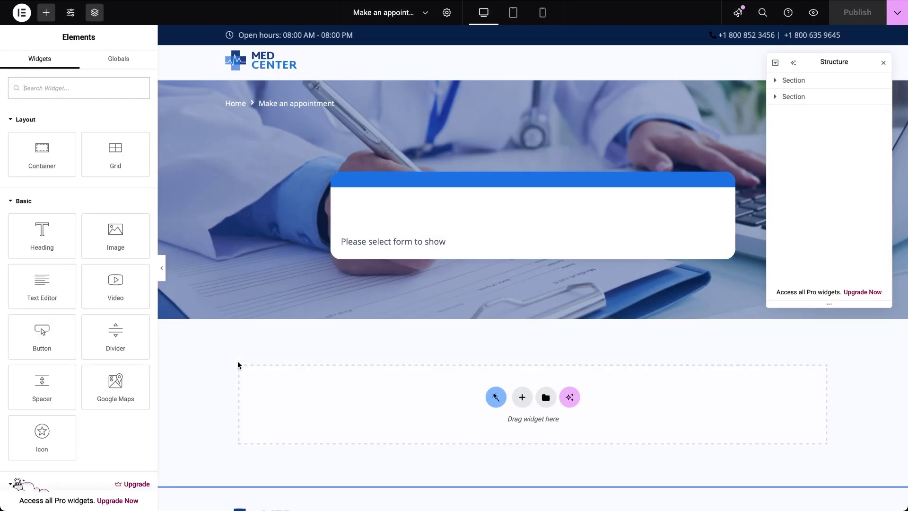
{"action": "left_click", "coordinate": [440, 242]}
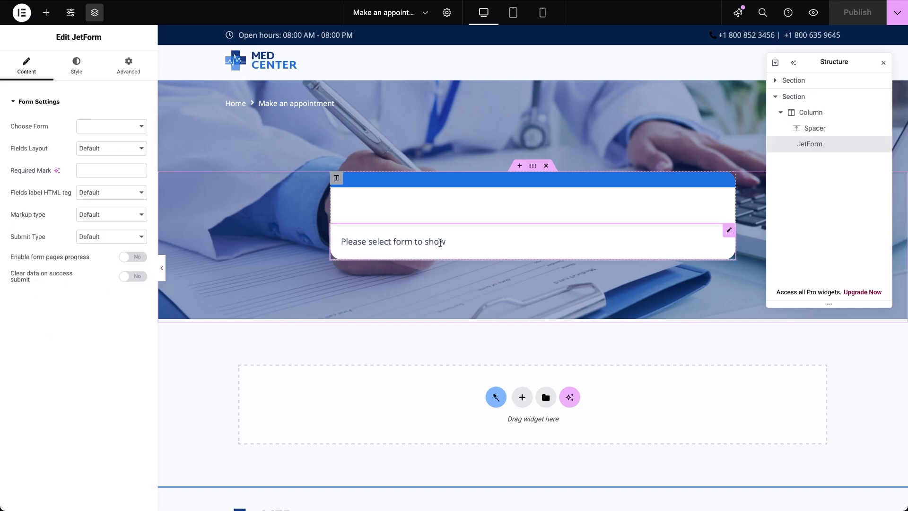
{"action": "left_click", "coordinate": [143, 127]}
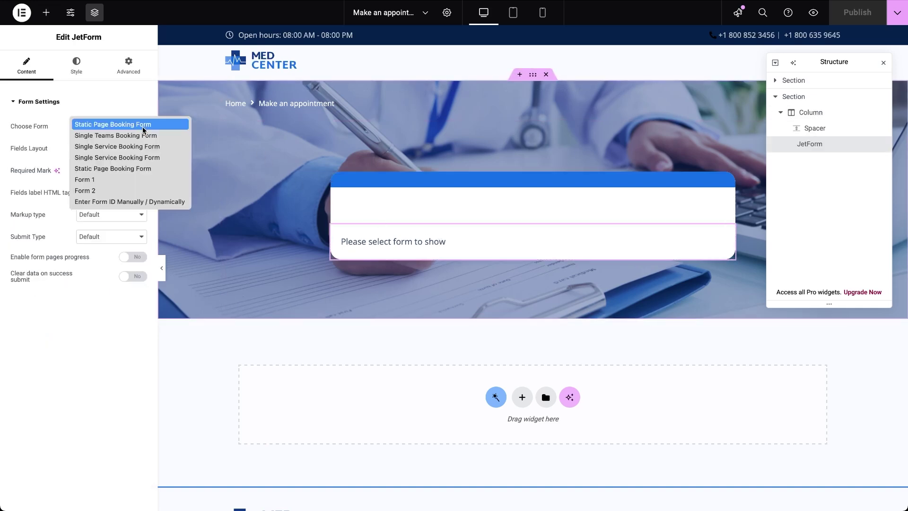
{"action": "left_click", "coordinate": [121, 191]}
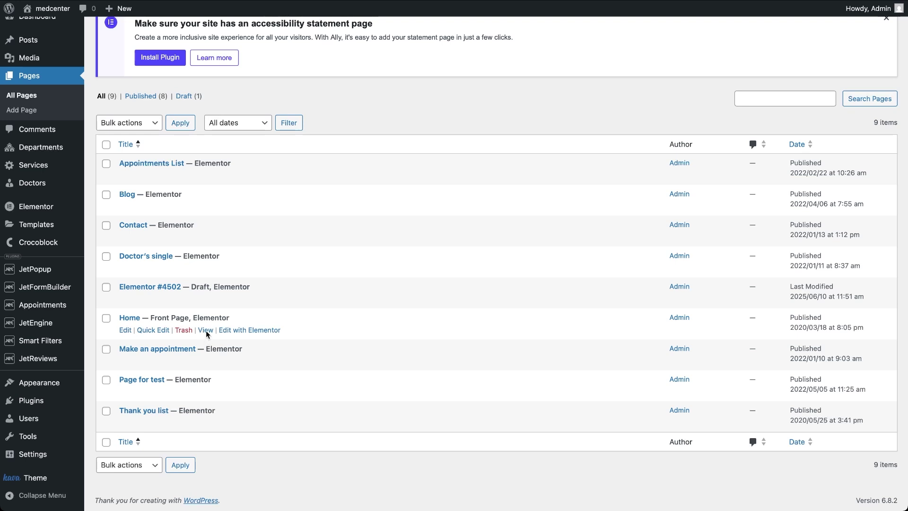
{"action": "left_click", "coordinate": [206, 330]}
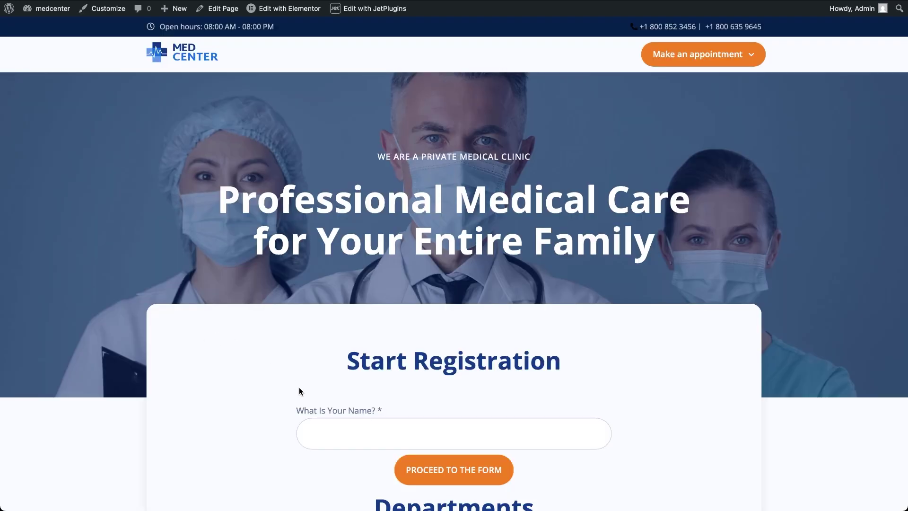
- On the live home page, enter a sample name and submit with PROCEED TO THE FORM
{"action": "scroll", "coordinate": [299, 389], "scroll_direction": "down", "scroll_amount": 4}
{"action": "left_click", "coordinate": [393, 287]}
{"action": "type", "text": "Andrew R"}
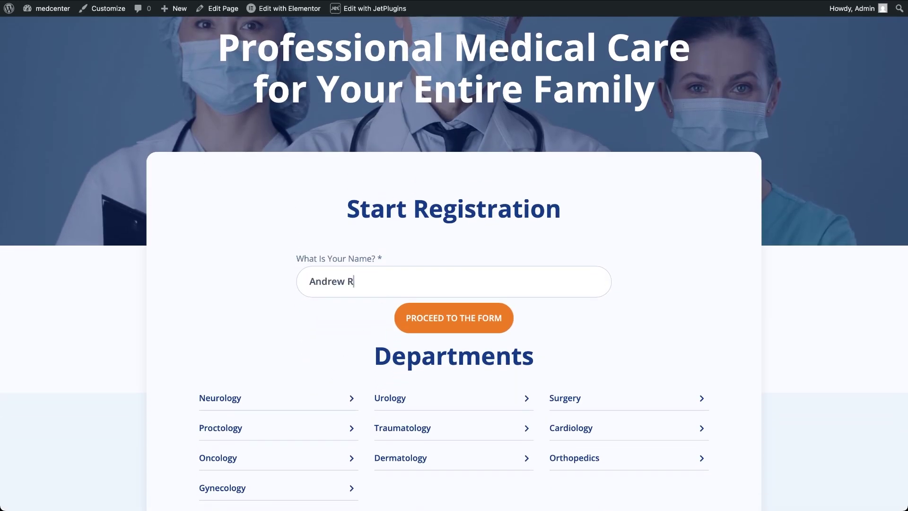
{"action": "left_click", "coordinate": [456, 319]}
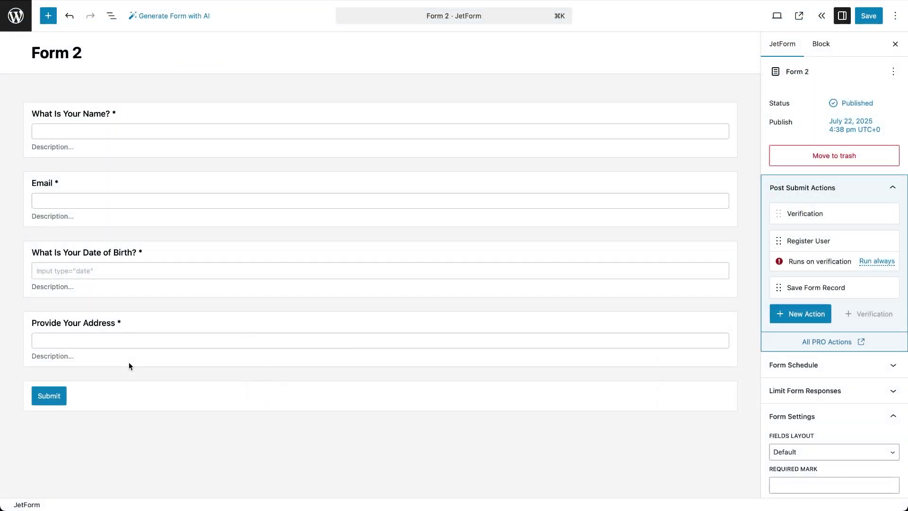
- Delete the What Is Your Name? field from Form 2
{"action": "left_click", "coordinate": [179, 118]}
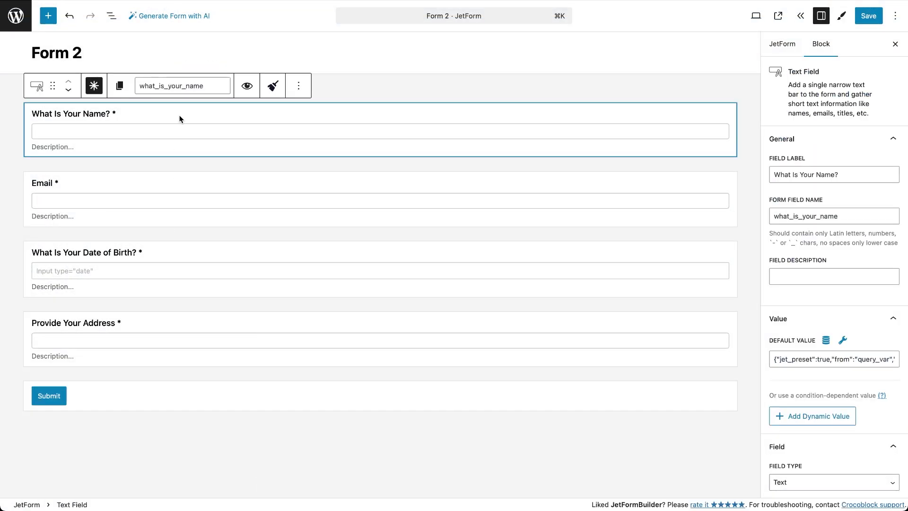
{"action": "left_click", "coordinate": [298, 85]}
{"action": "left_click", "coordinate": [314, 328]}
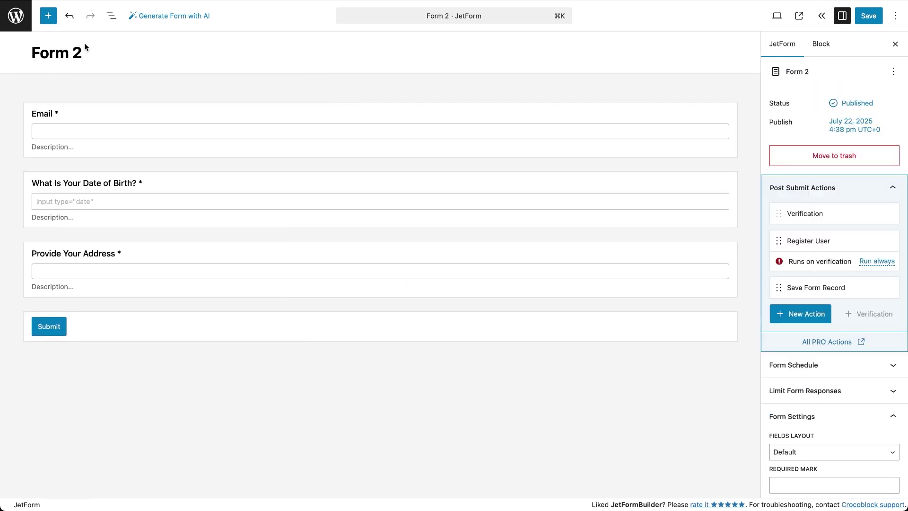
- Insert a Hidden Field block at the end of the form
{"action": "left_click", "coordinate": [48, 16]}
{"action": "left_click", "coordinate": [55, 76]}
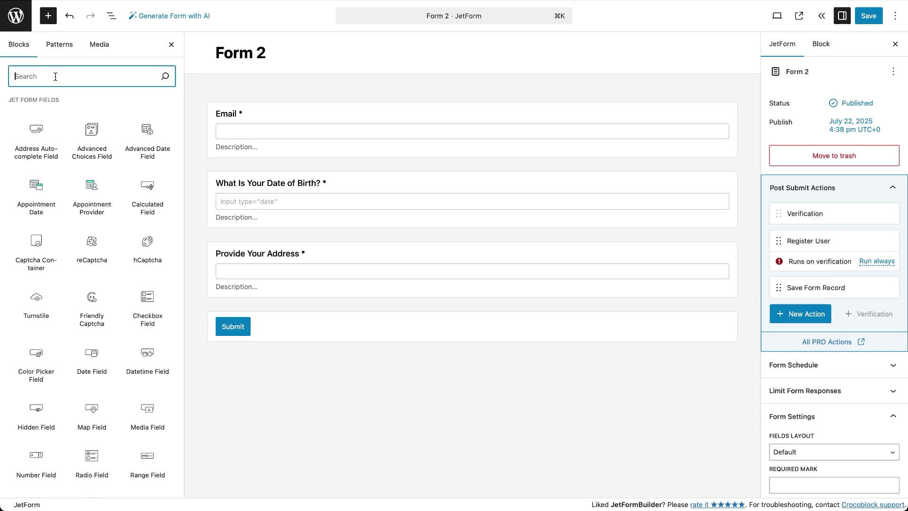
{"action": "type", "text": "hid"}
{"action": "mouse_move", "coordinate": [40, 125]}
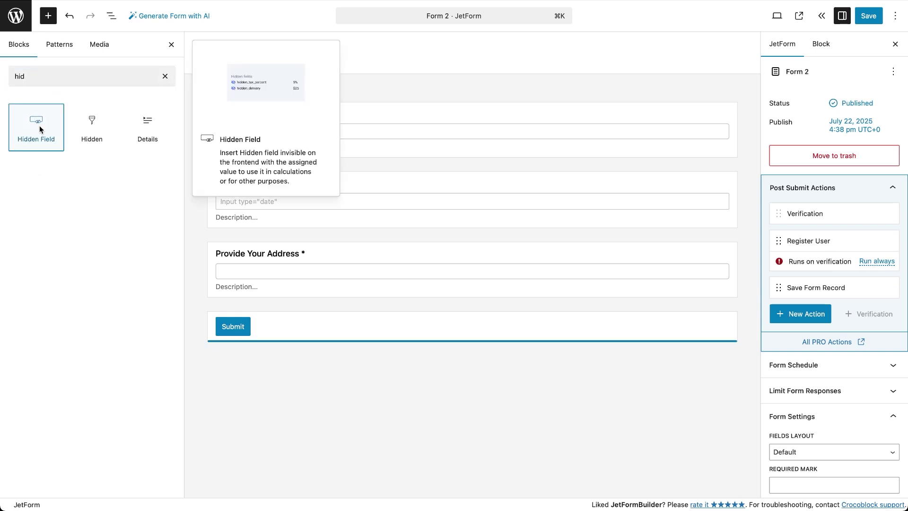
{"action": "left_click", "coordinate": [39, 126]}
- Set the hidden field's value to URL Query Variable with key name_field
{"action": "left_click", "coordinate": [265, 451]}
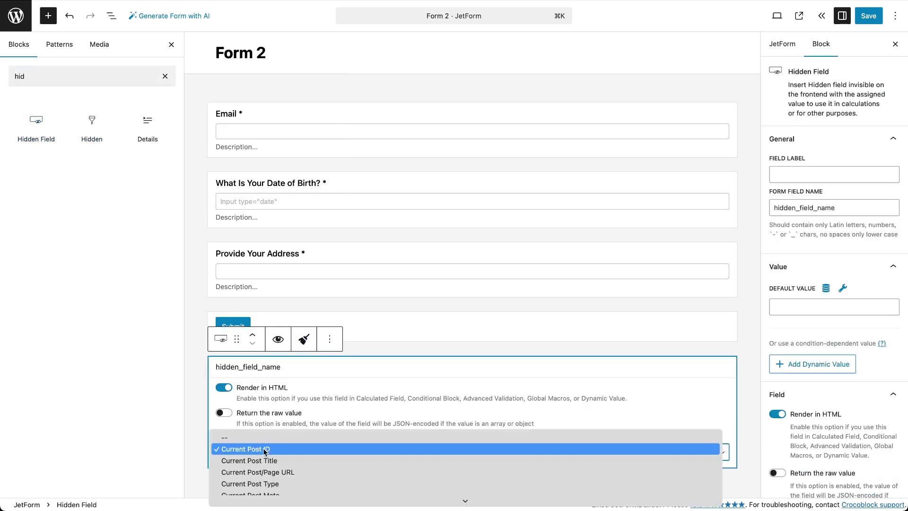
{"action": "scroll", "coordinate": [265, 451], "scroll_direction": "down", "scroll_amount": 5}
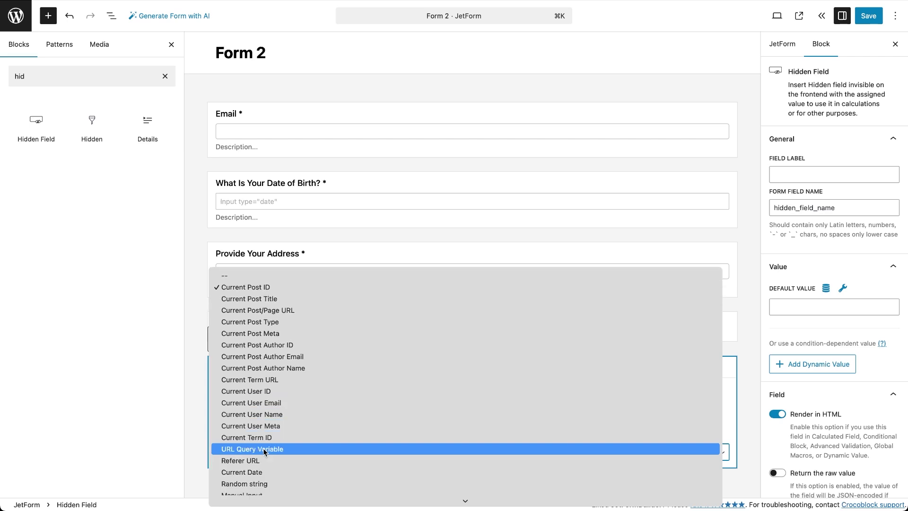
{"action": "left_click", "coordinate": [264, 450]}
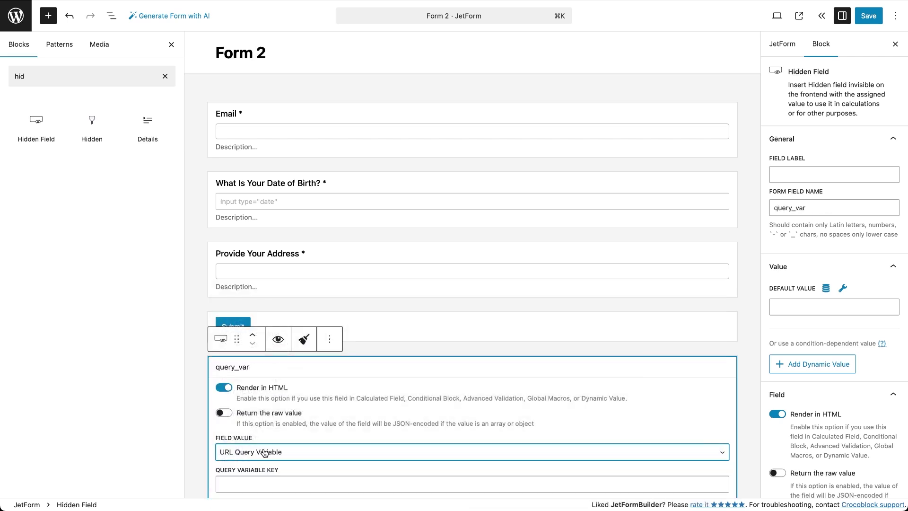
{"action": "scroll", "coordinate": [264, 452], "scroll_direction": "down", "scroll_amount": 2}
{"action": "left_click", "coordinate": [277, 423]}
{"action": "type", "text": "name_field"}
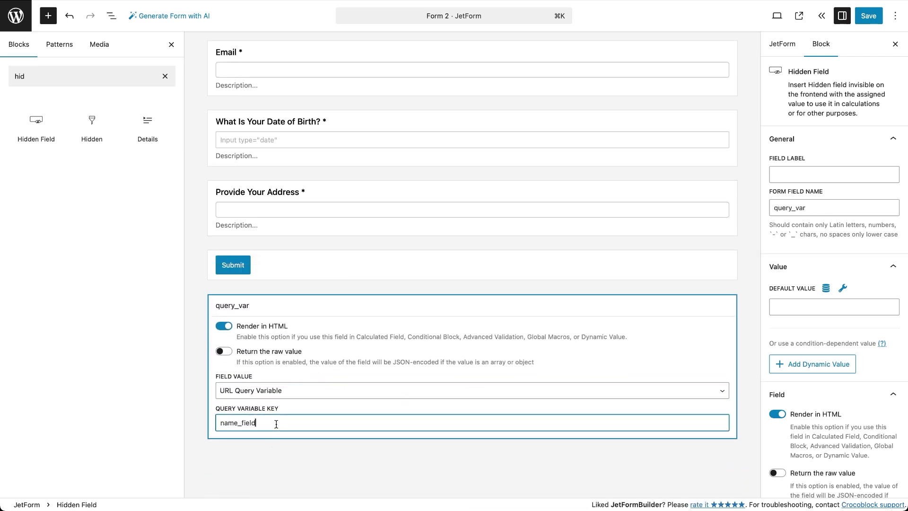
{"action": "left_click", "coordinate": [305, 447]}
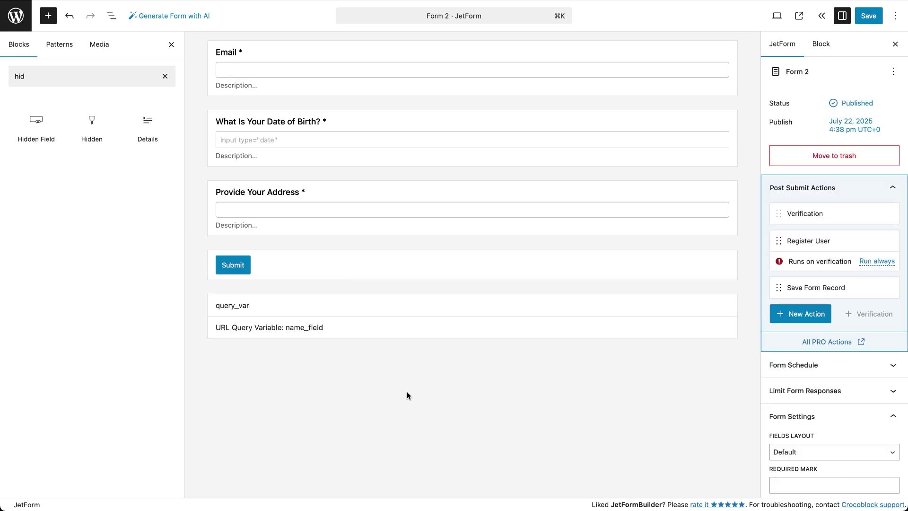
- Add a Custom HTML block with /custom and move it above the Email field
{"action": "left_click", "coordinate": [462, 355]}
{"action": "type", "text": "/custo"}
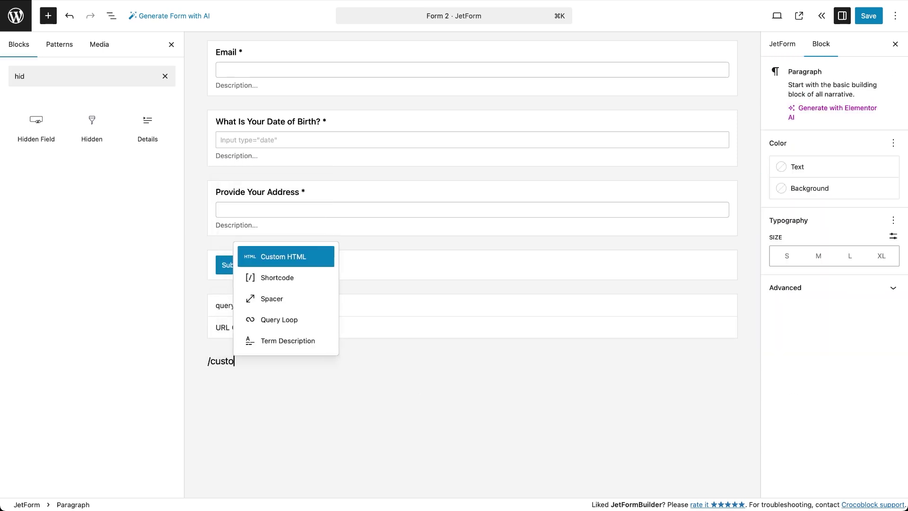
{"action": "type", "text": "m"}
{"action": "key", "text": "Return"}
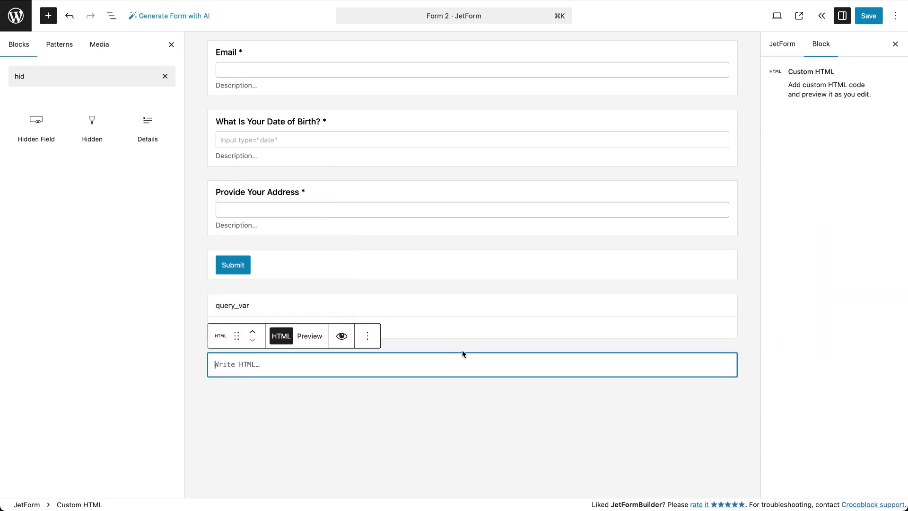
{"action": "left_click_drag", "start_coordinate": [236, 335], "coordinate": [251, 111]}
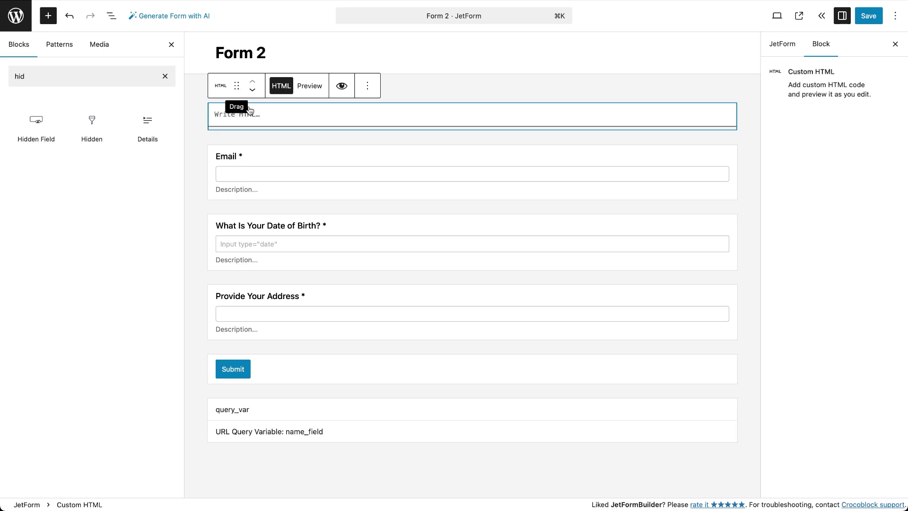
- Fill the block with <h2>Hello, <!-- JFB_FIELD:: query_var -->!</h2>
{"action": "left_click", "coordinate": [256, 112]}
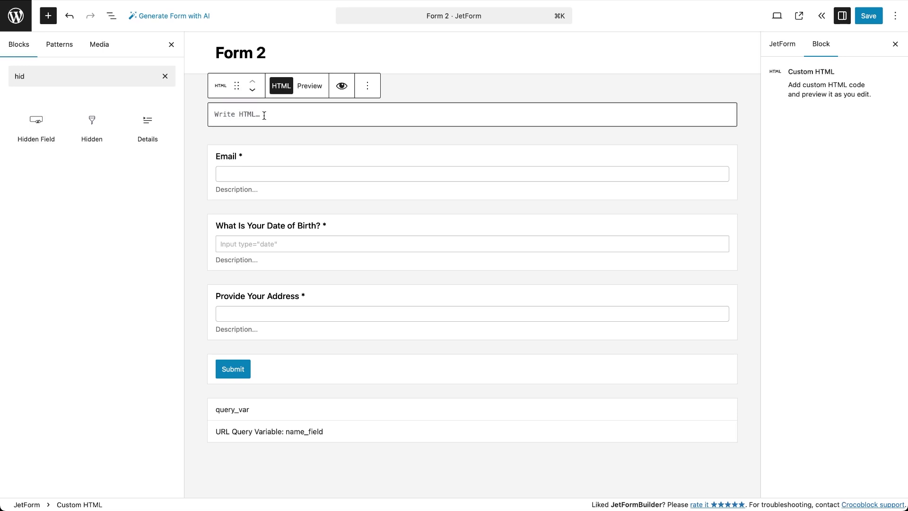
{"action": "type", "text": "<!-- JFB_FIELD:: query_var -->"}
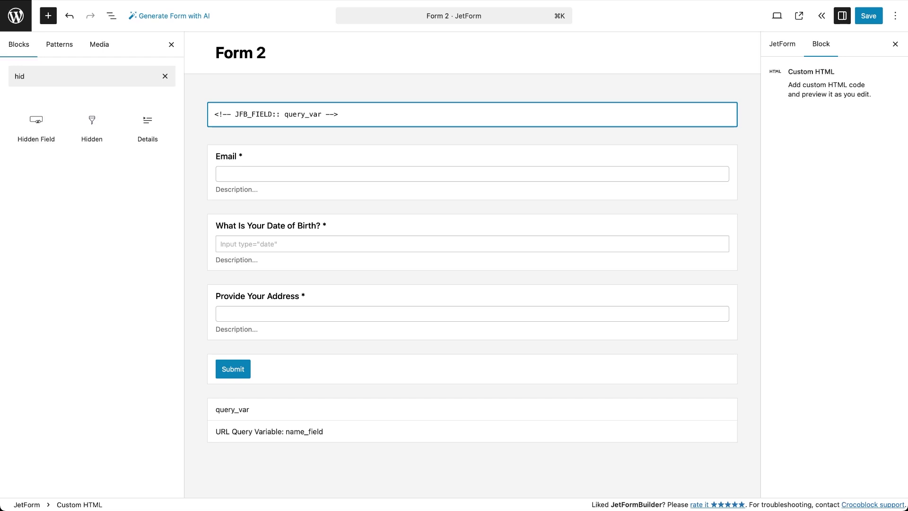
{"action": "key", "text": "super+a"}
{"action": "type", "text": "<h2><!-- JFB_FIELD:: query_var --></h2>"}
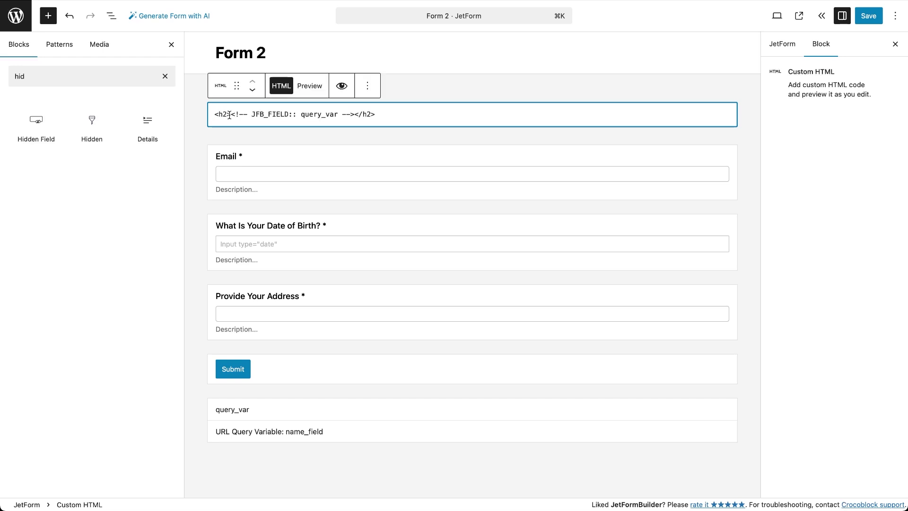
{"action": "left_click", "coordinate": [232, 115]}
{"action": "type", "text": "Hello,"}
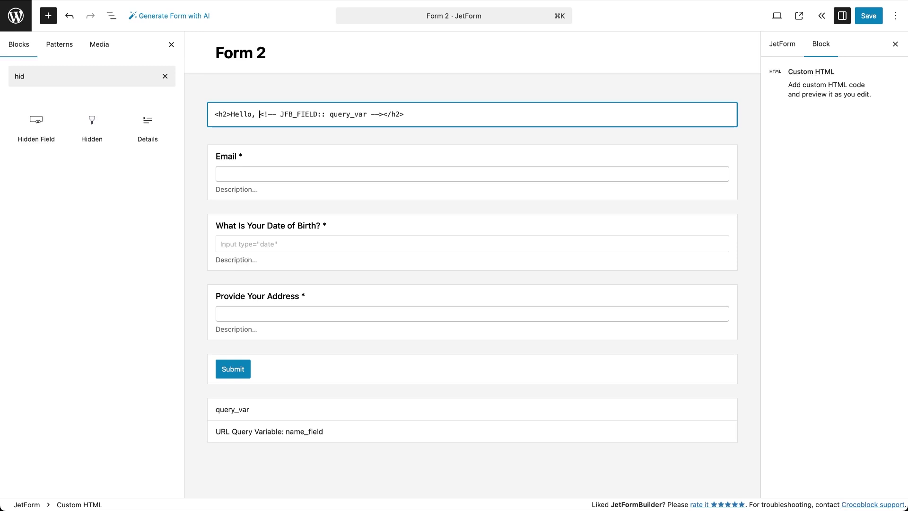
{"action": "left_click", "coordinate": [383, 114]}
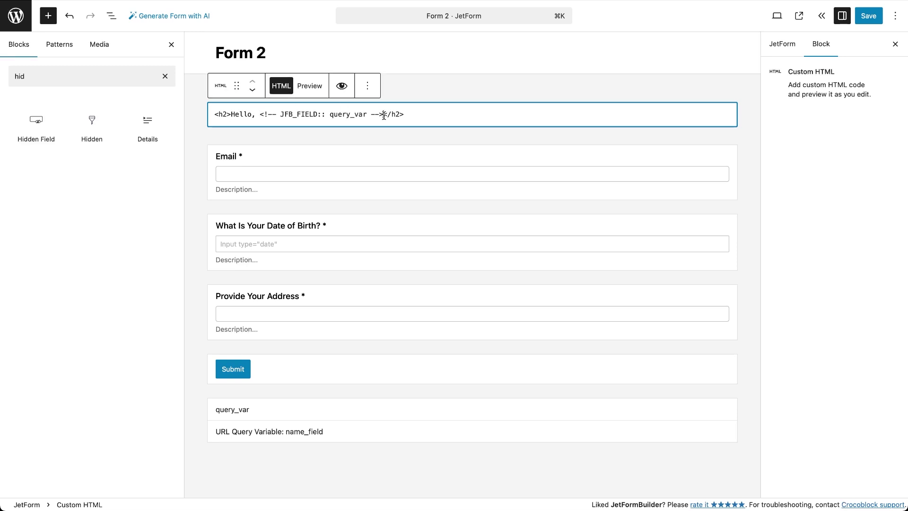
{"action": "type", "text": "!"}
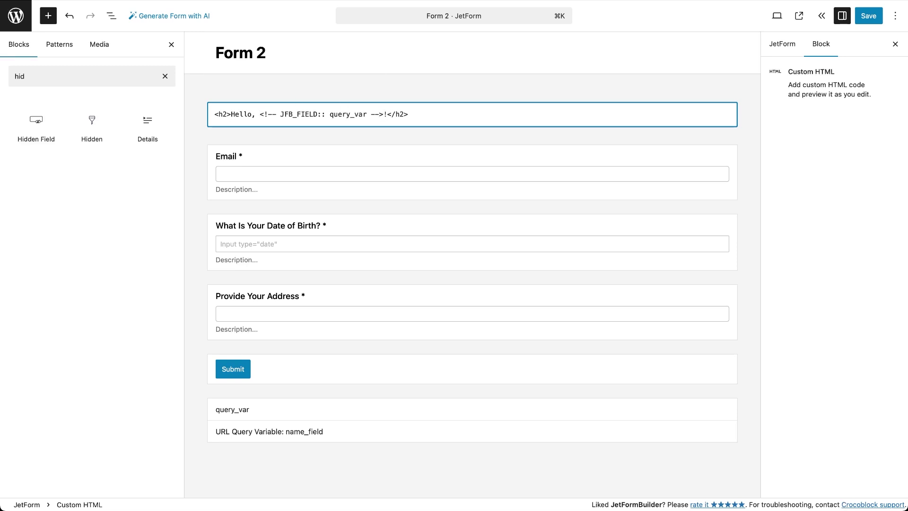
{"action": "left_click", "coordinate": [427, 116]}
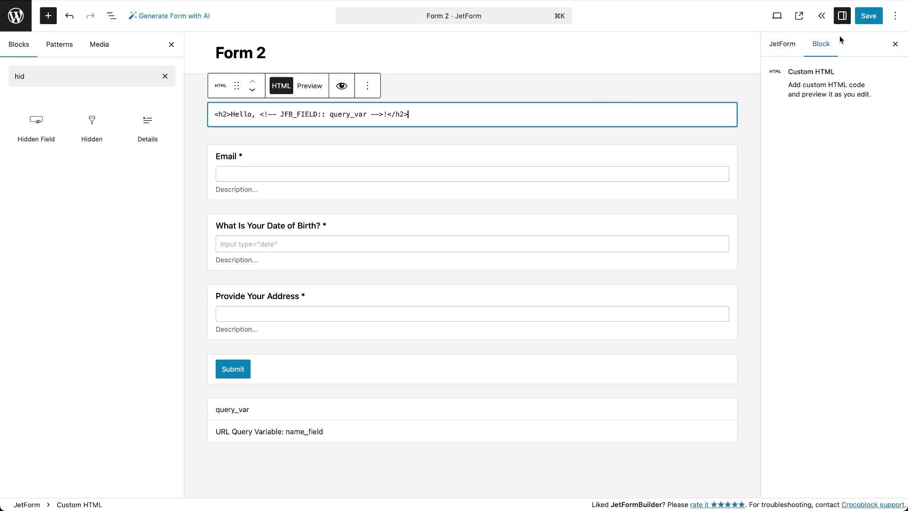
- Save Form 2, then enter a visitor's name in What Is Your Name? and proceed to the form
{"action": "left_click", "coordinate": [869, 18]}
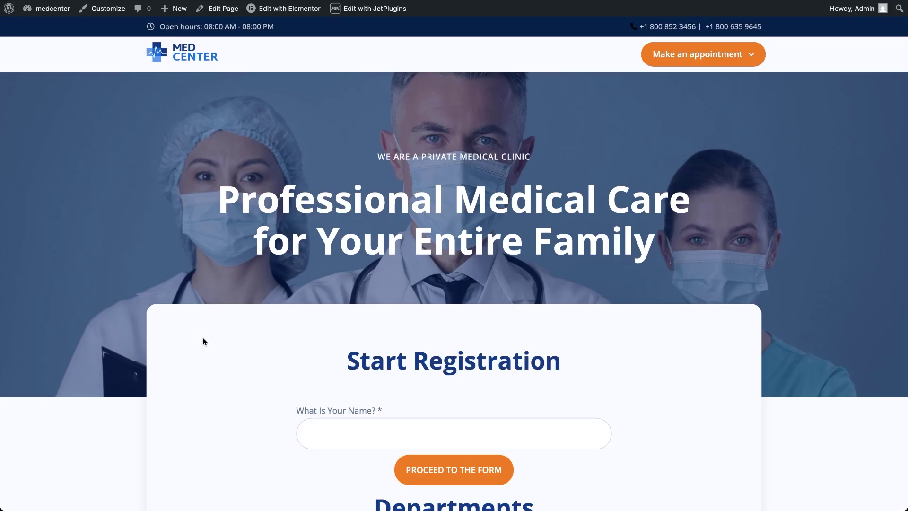
{"action": "scroll", "coordinate": [307, 411], "scroll_direction": "down", "scroll_amount": 4}
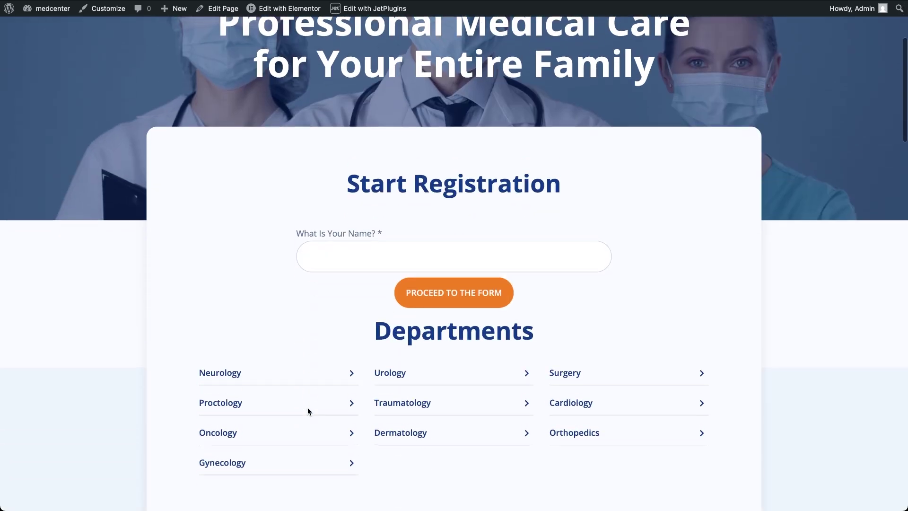
{"action": "left_click", "coordinate": [365, 261]}
{"action": "type", "text": "Andrew R"}
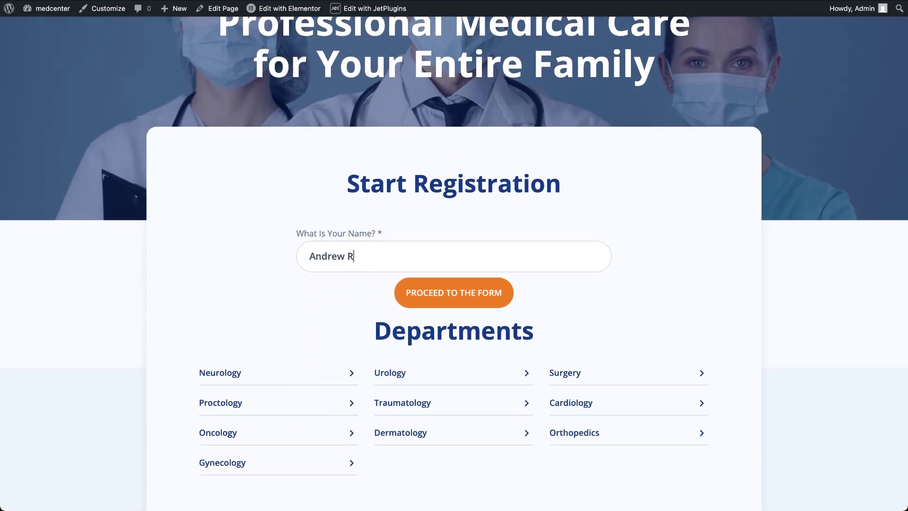
{"action": "left_click", "coordinate": [447, 294]}
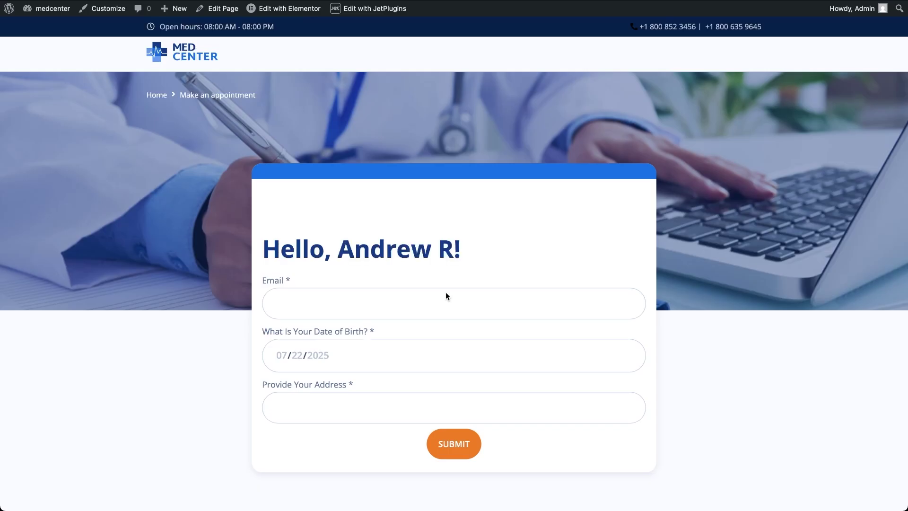